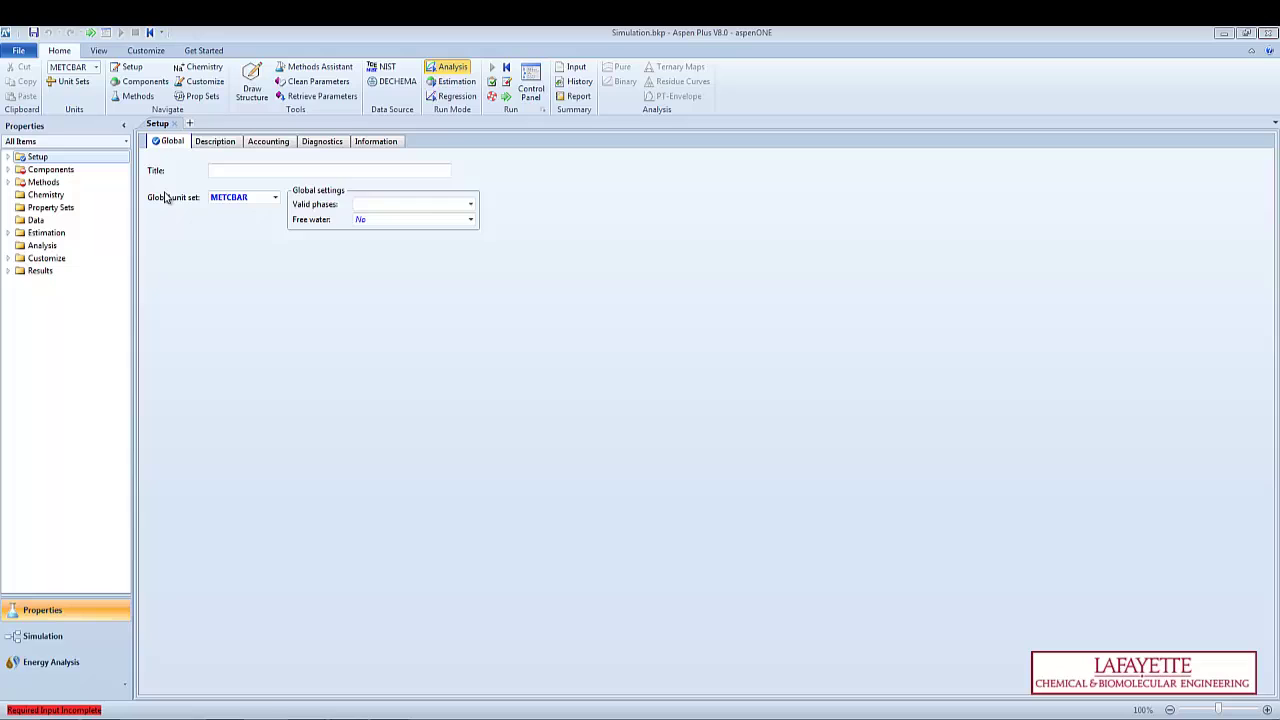
Enter WATER, METHANE and ETHANE as component IDs (aliases H2O, CH4, C2H6)
left_click(48, 172)
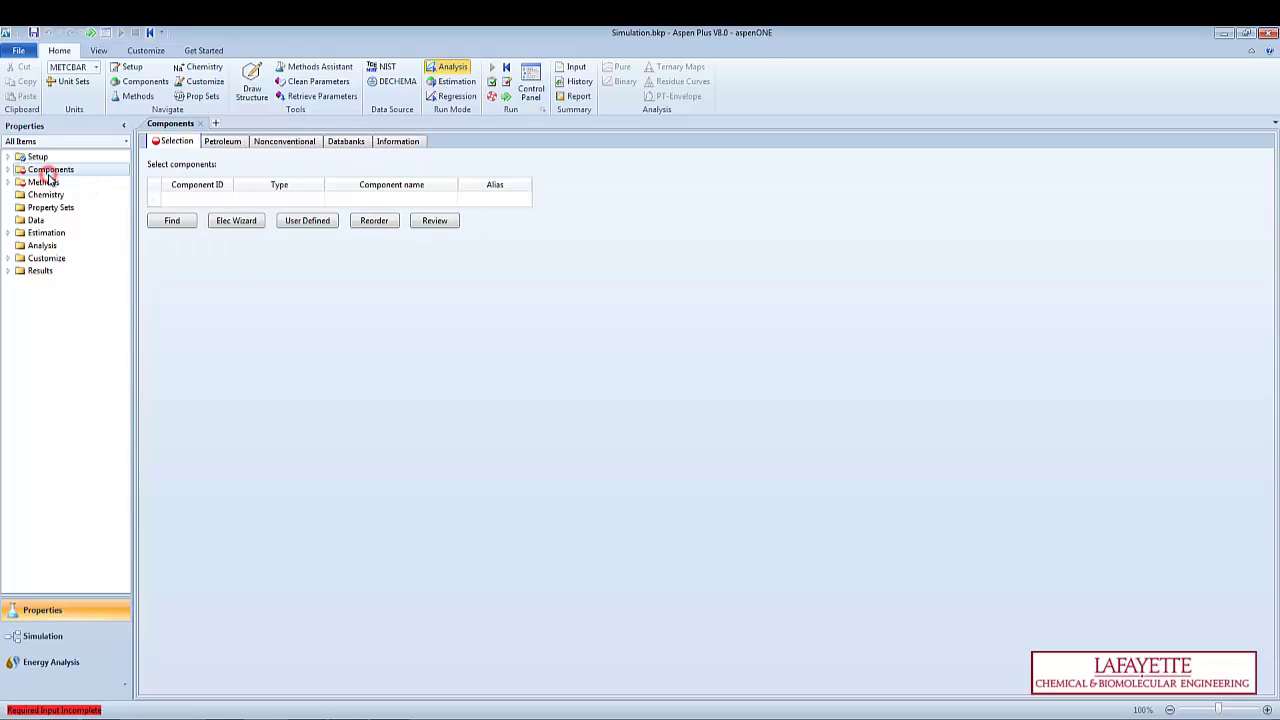
left_click(192, 199)
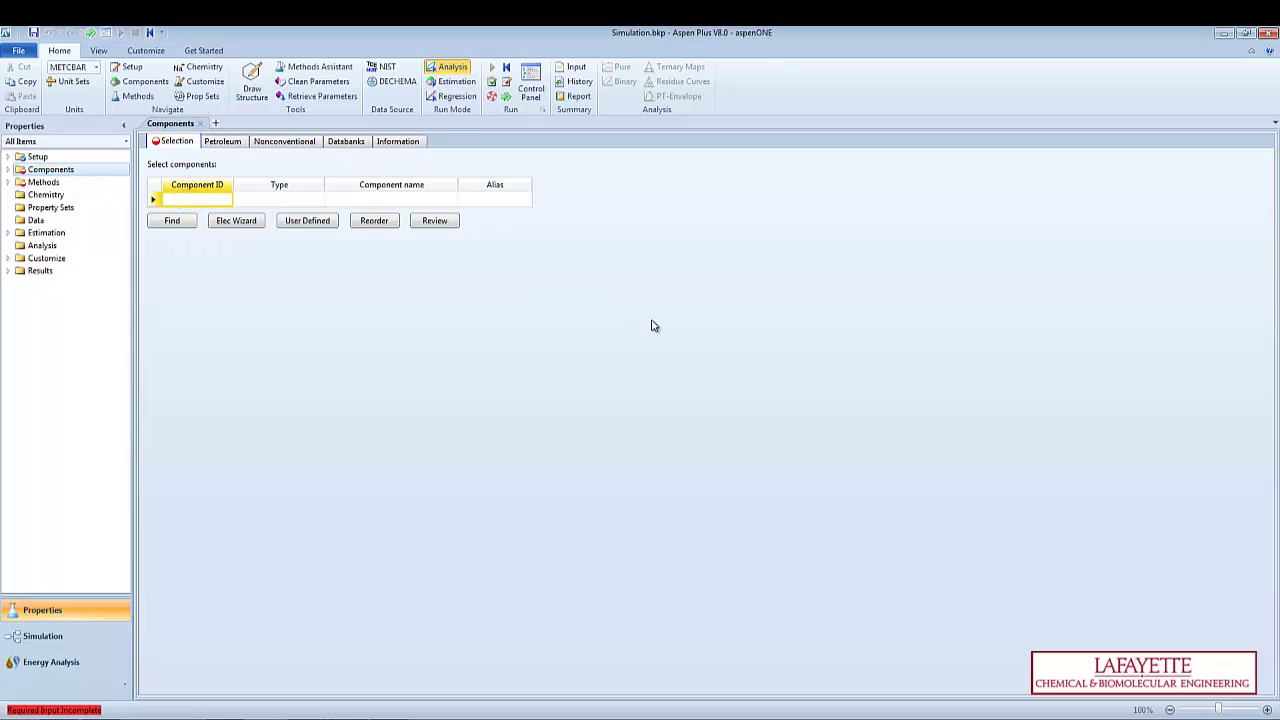
type("WATER")
key("Return")
type("MET")
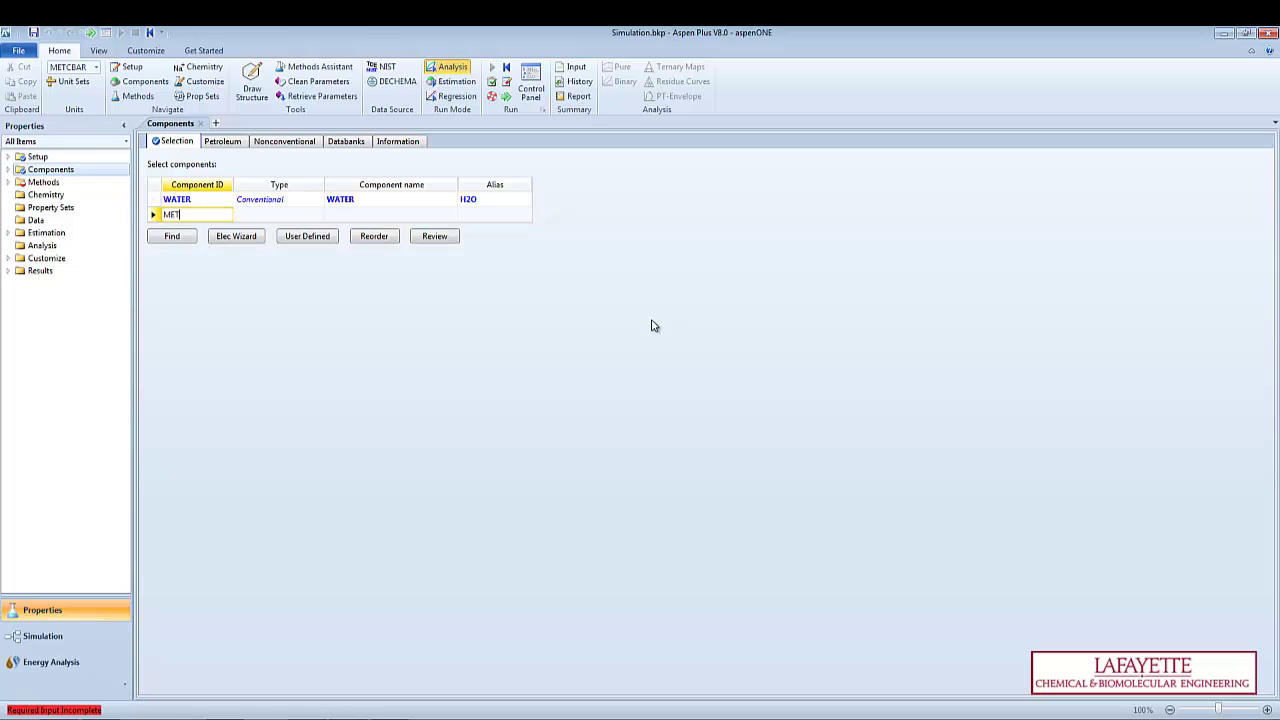
type("HANE")
key("Return")
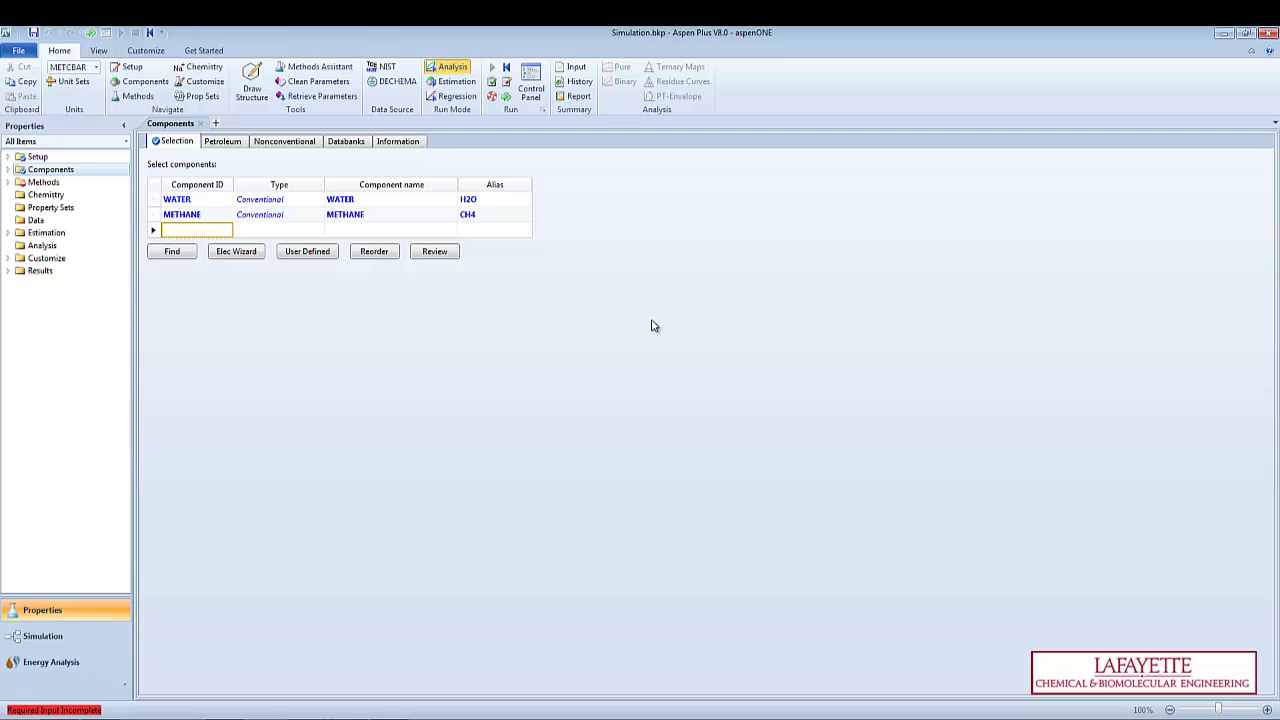
type("ETHANE")
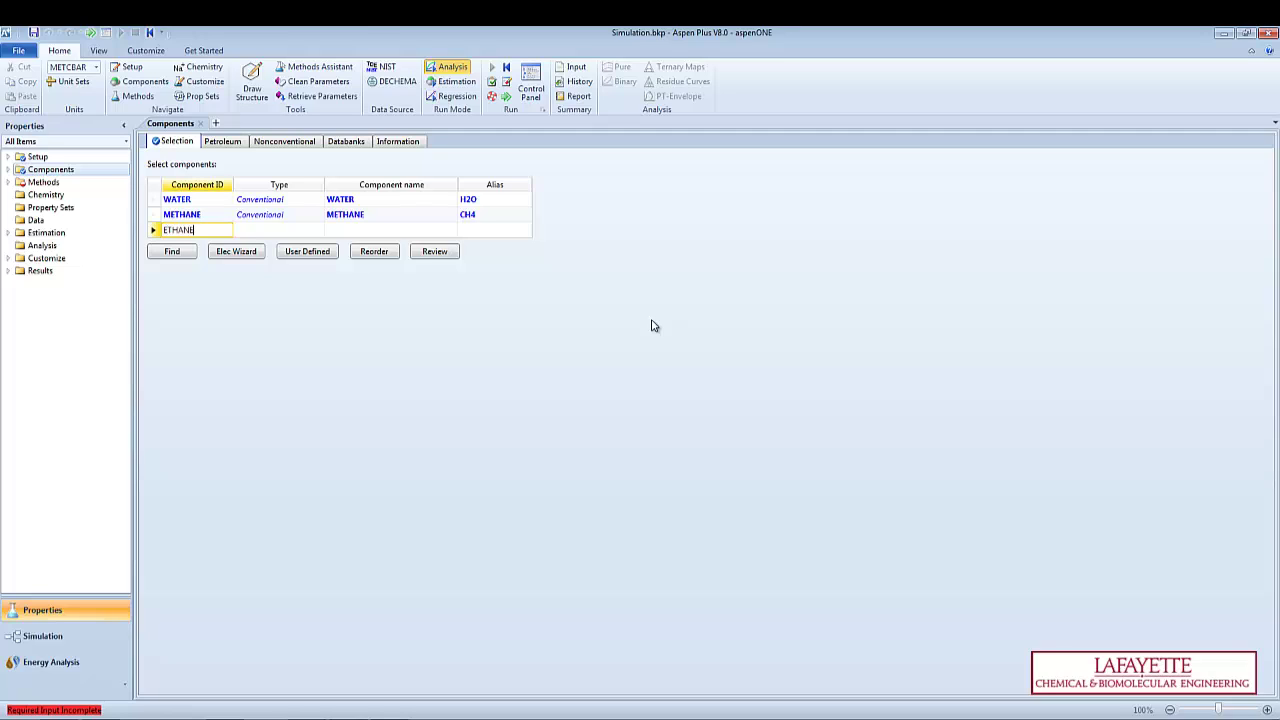
key("Return")
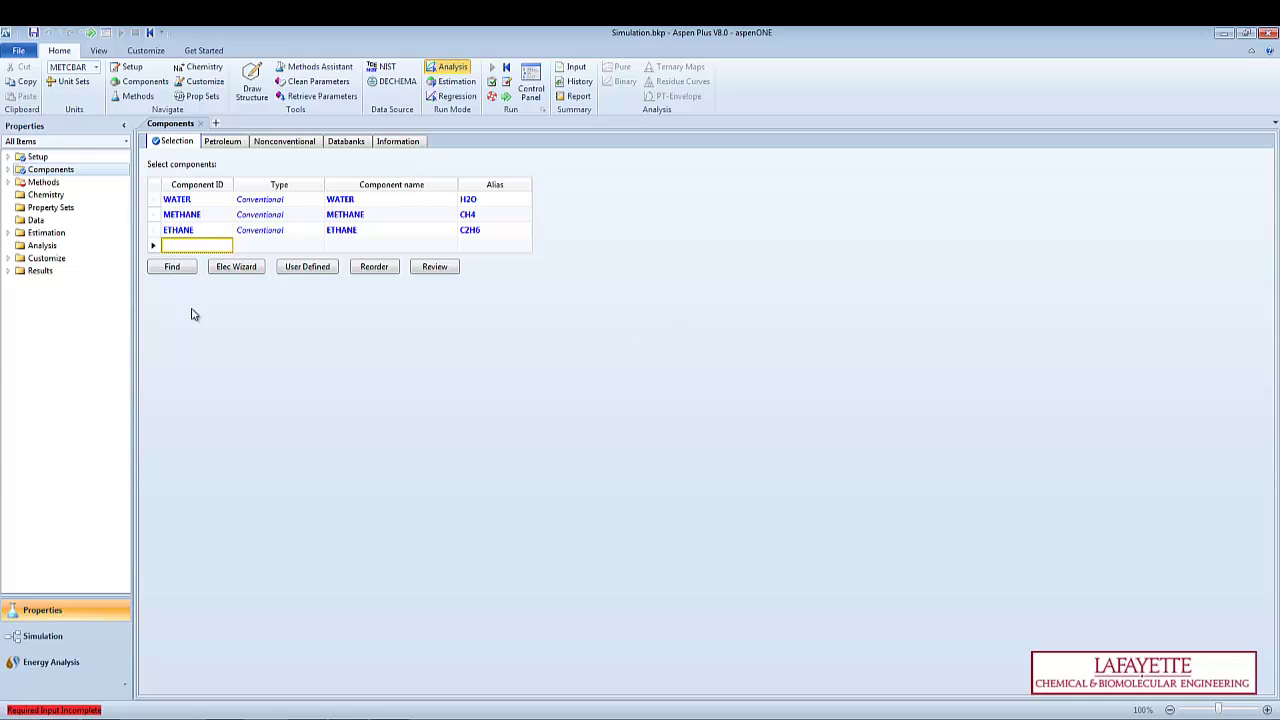
Search for propane and add PROPANE as component PROPA-01 with alias C3H8
left_click(170, 270)
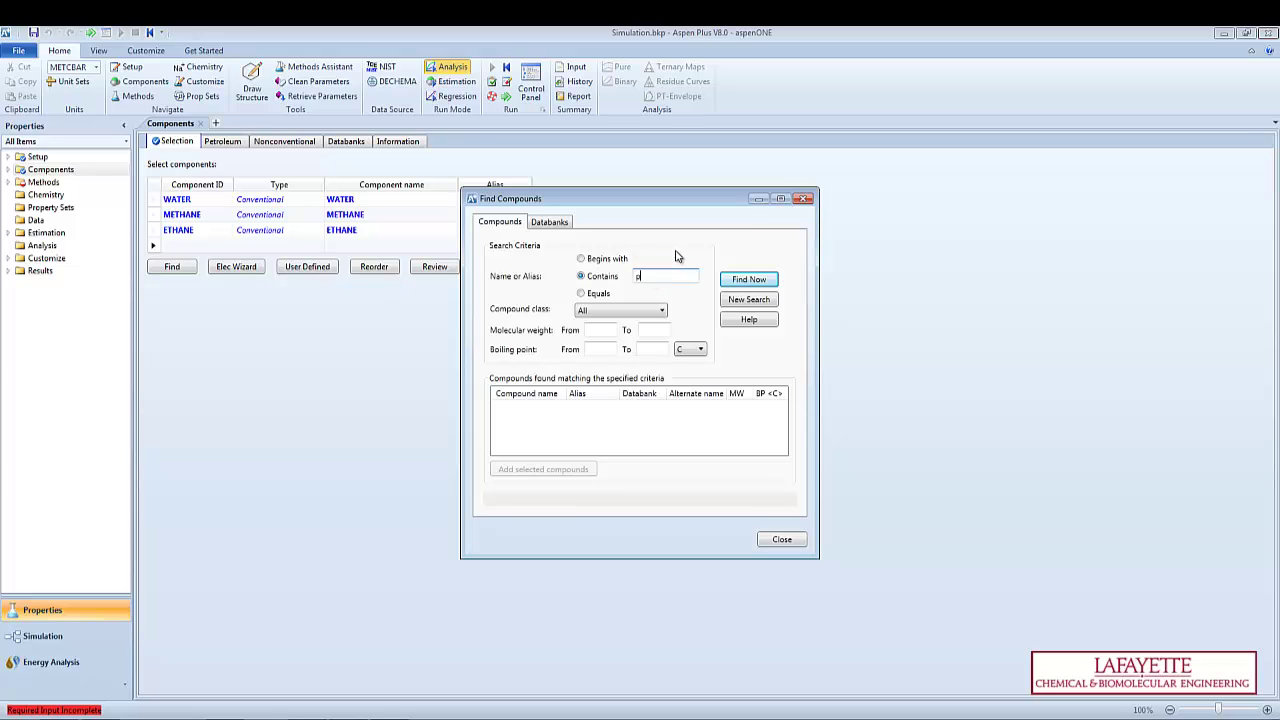
left_click(748, 282)
left_click(516, 407)
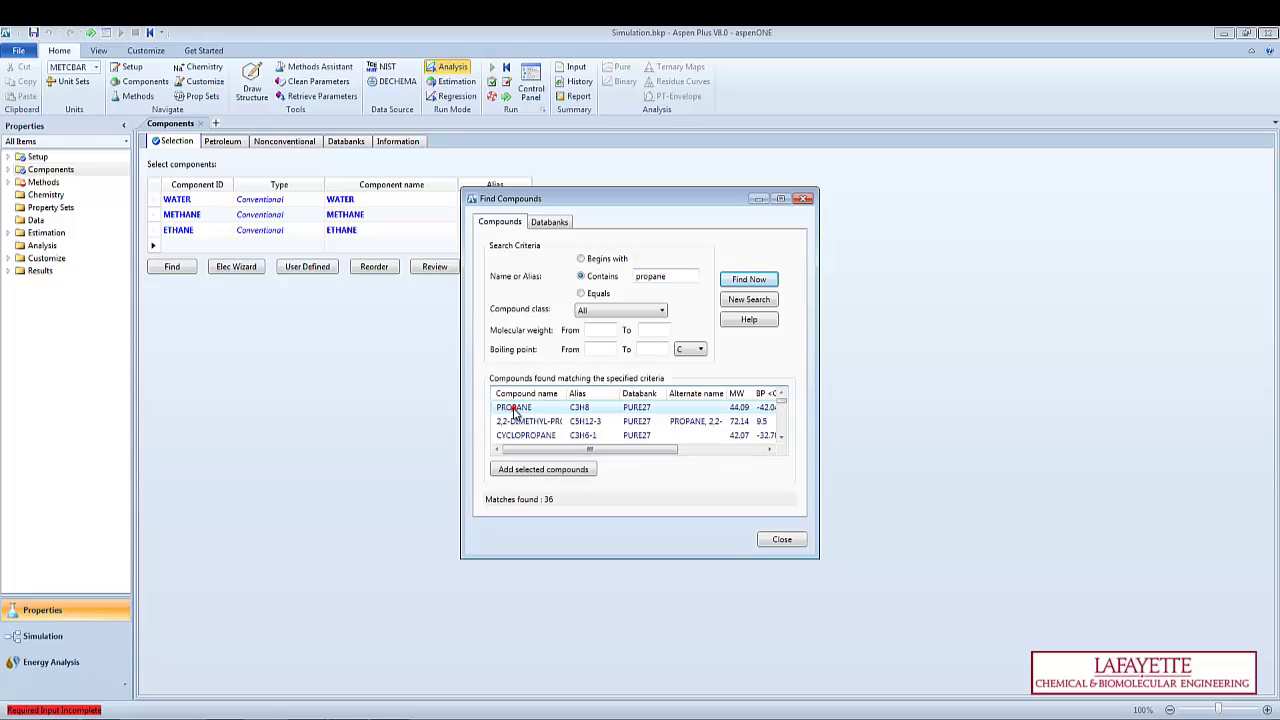
left_click(545, 469)
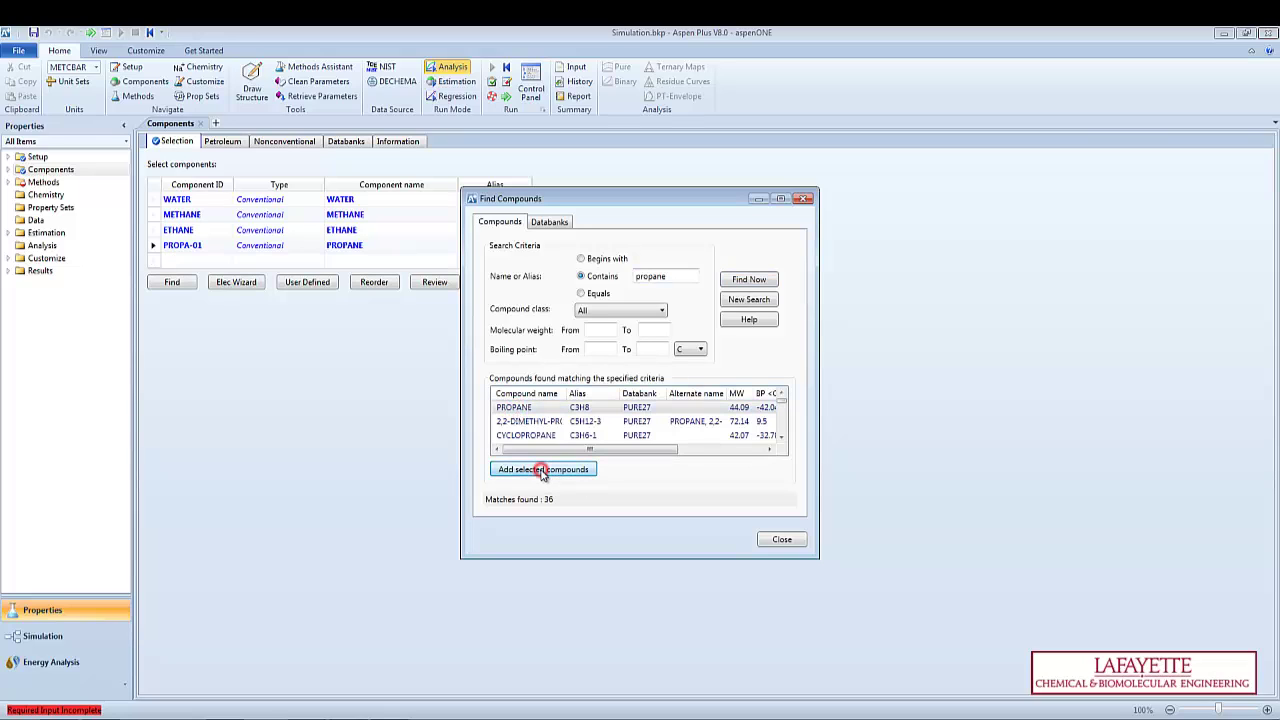
left_click(782, 540)
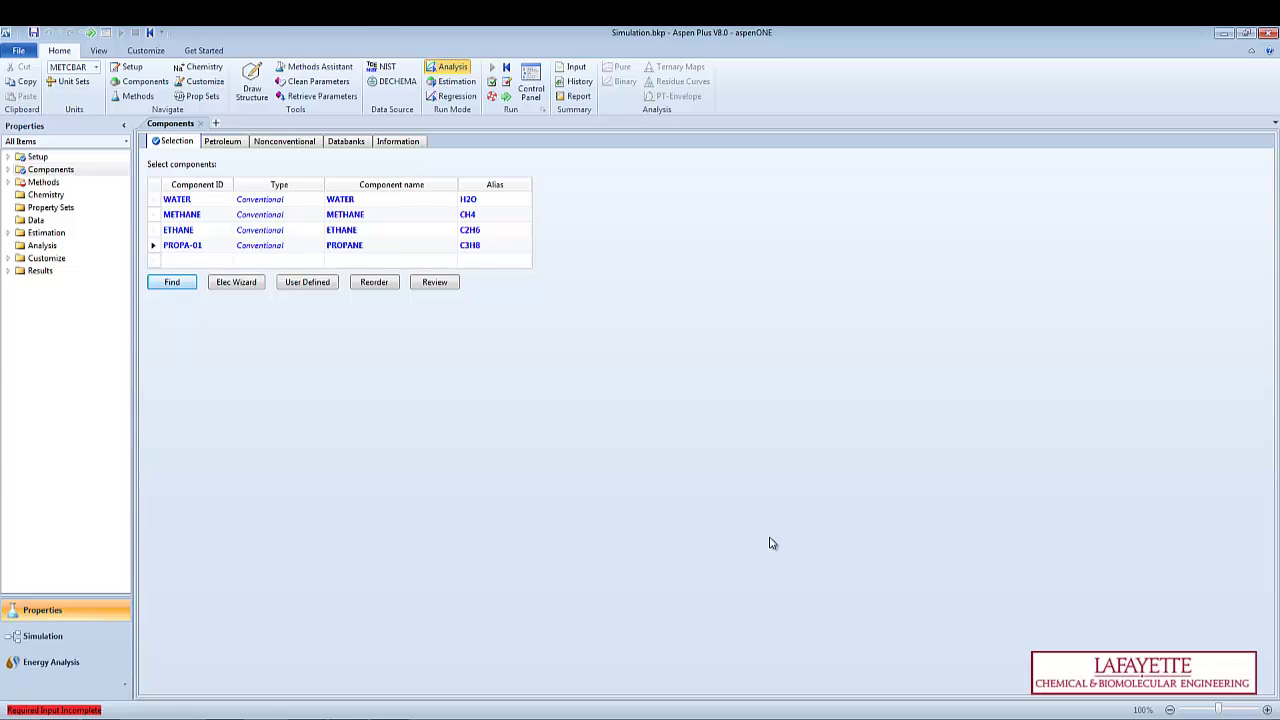
Select RK-SOAVE as the base property method and view its RKSKBV-1 binary parameters
left_click(48, 182)
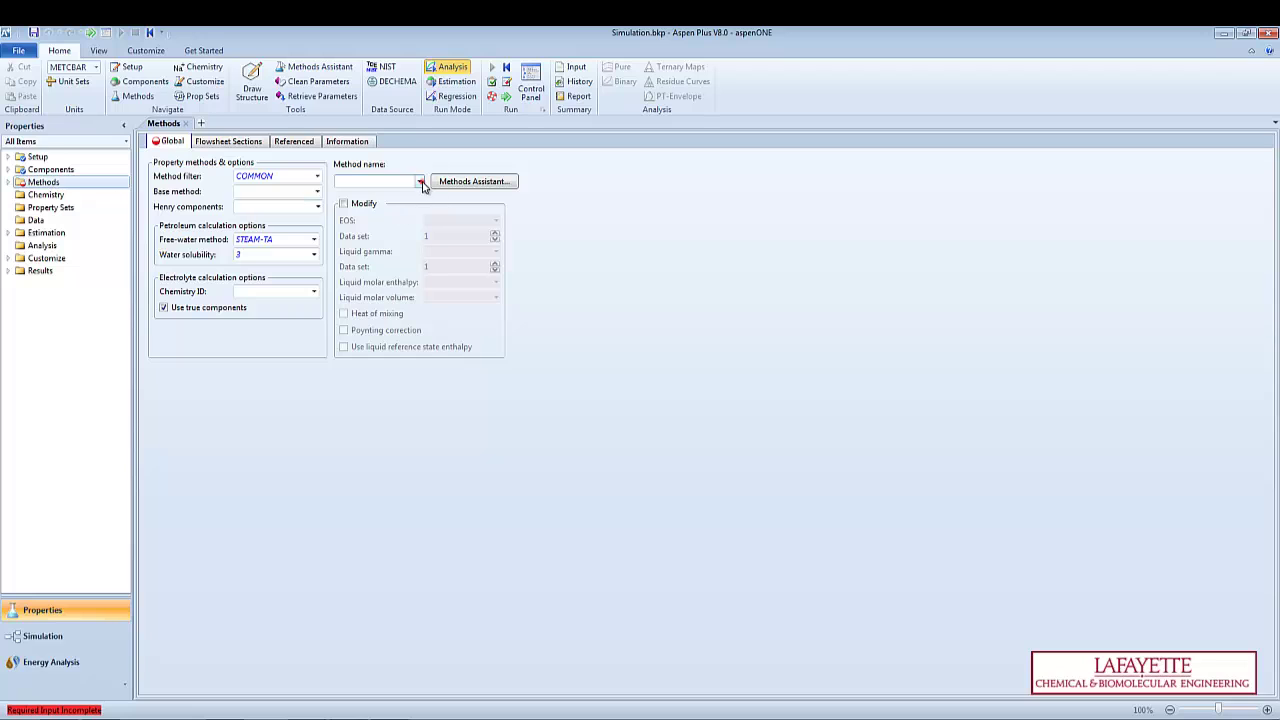
left_click(420, 182)
scroll(372, 385, "down", 10)
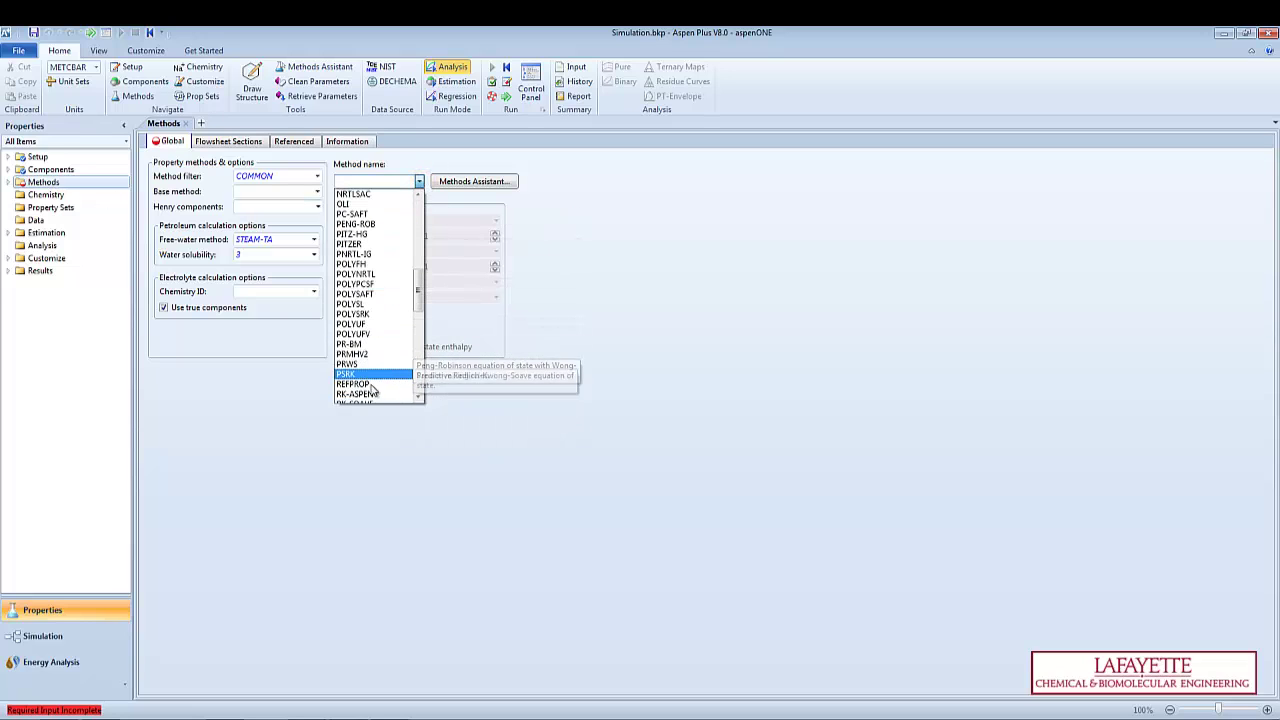
left_click(368, 373)
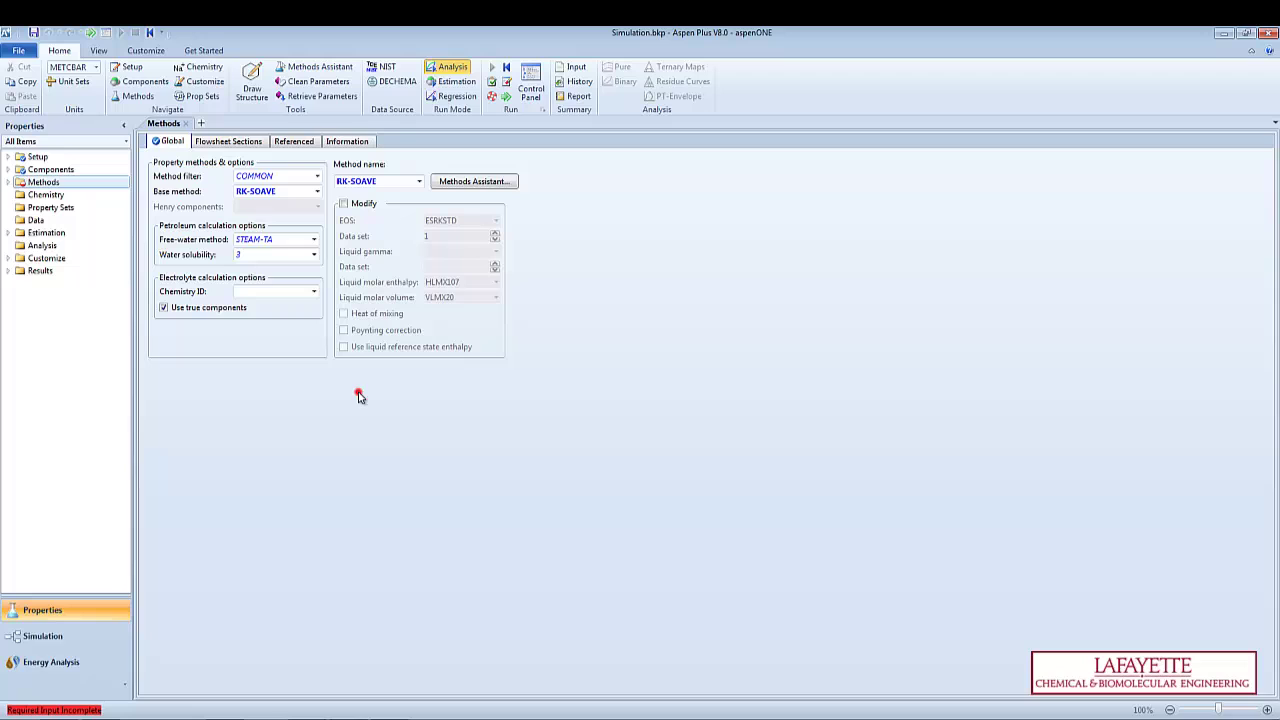
left_click(91, 33)
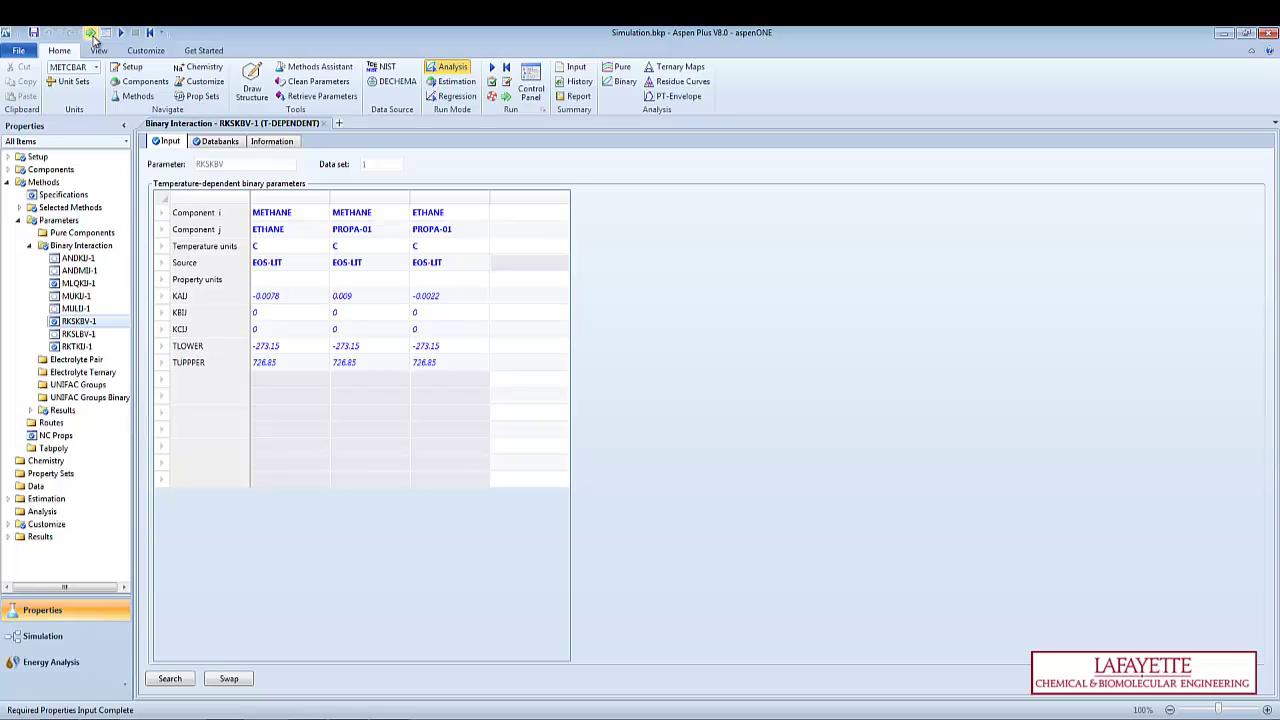
Run the property analysis, then choose to go to the Simulation environment
left_click(91, 34)
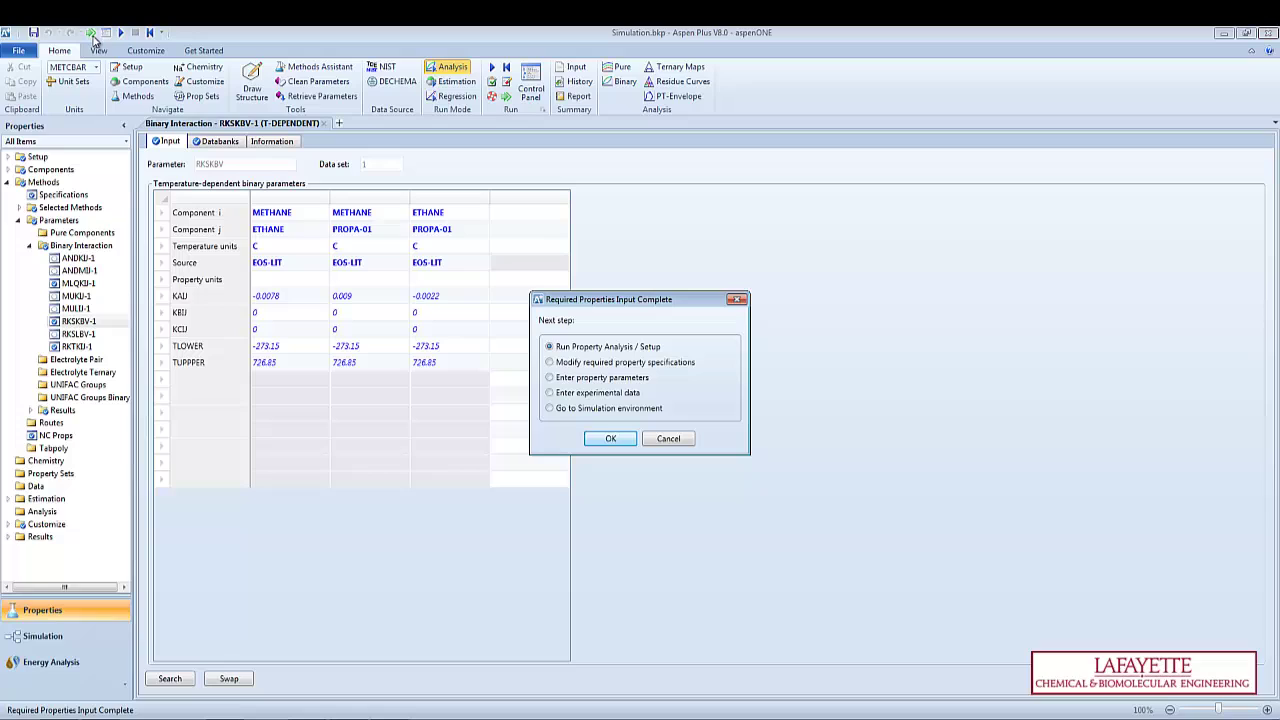
left_click(609, 440)
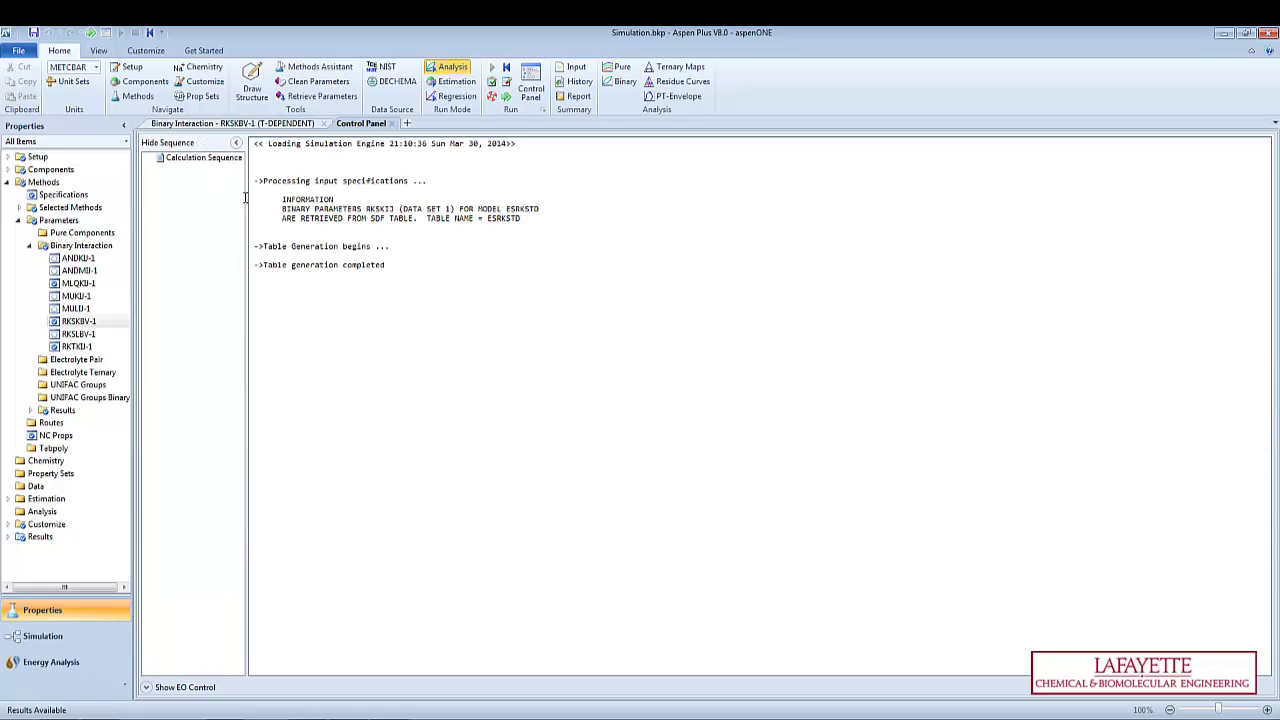
left_click(90, 33)
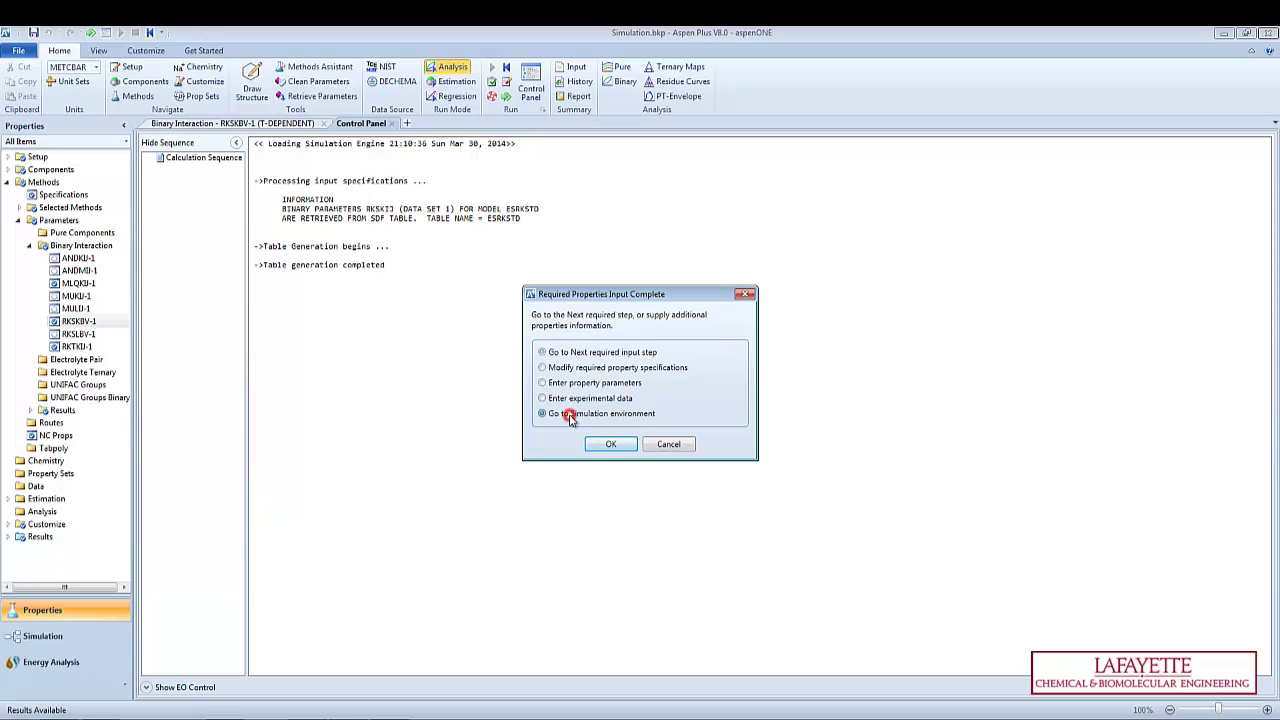
left_click(568, 413)
Enter the Simulation environment, expand Streams and Blocks, and reach the COLD-IN input form
left_click(603, 443)
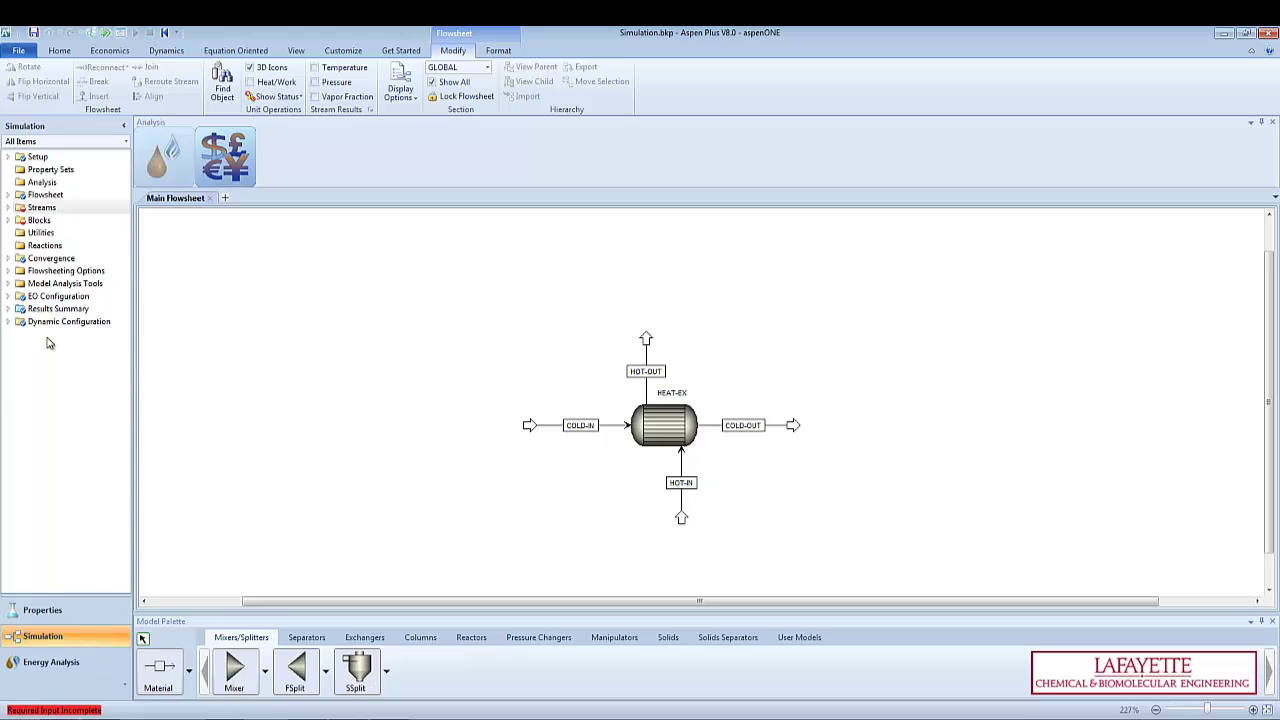
left_click(8, 207)
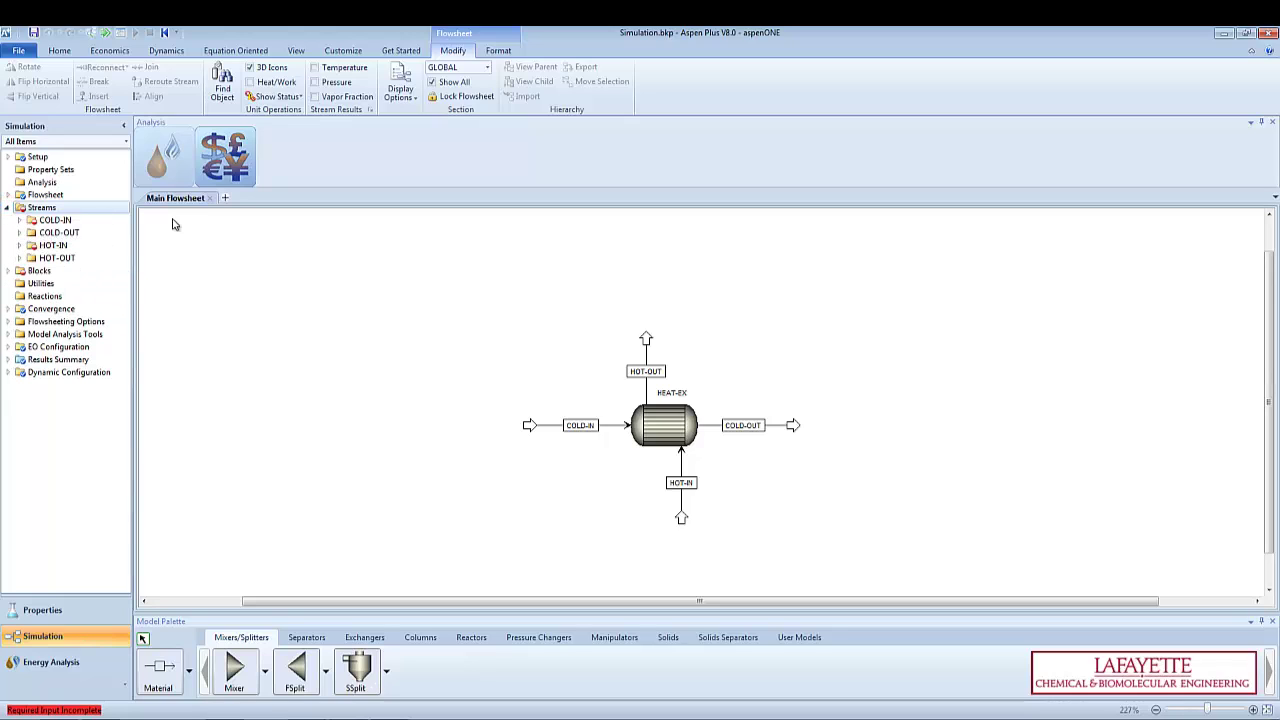
left_click(8, 271)
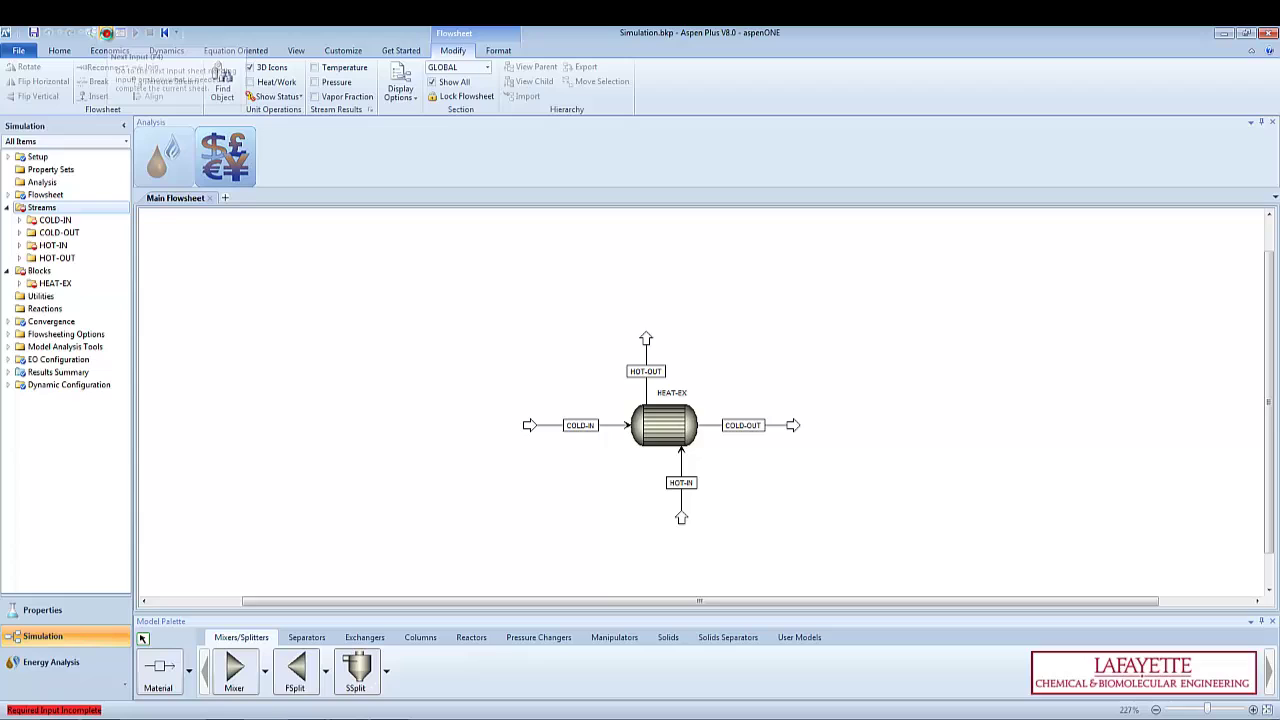
left_click(106, 33)
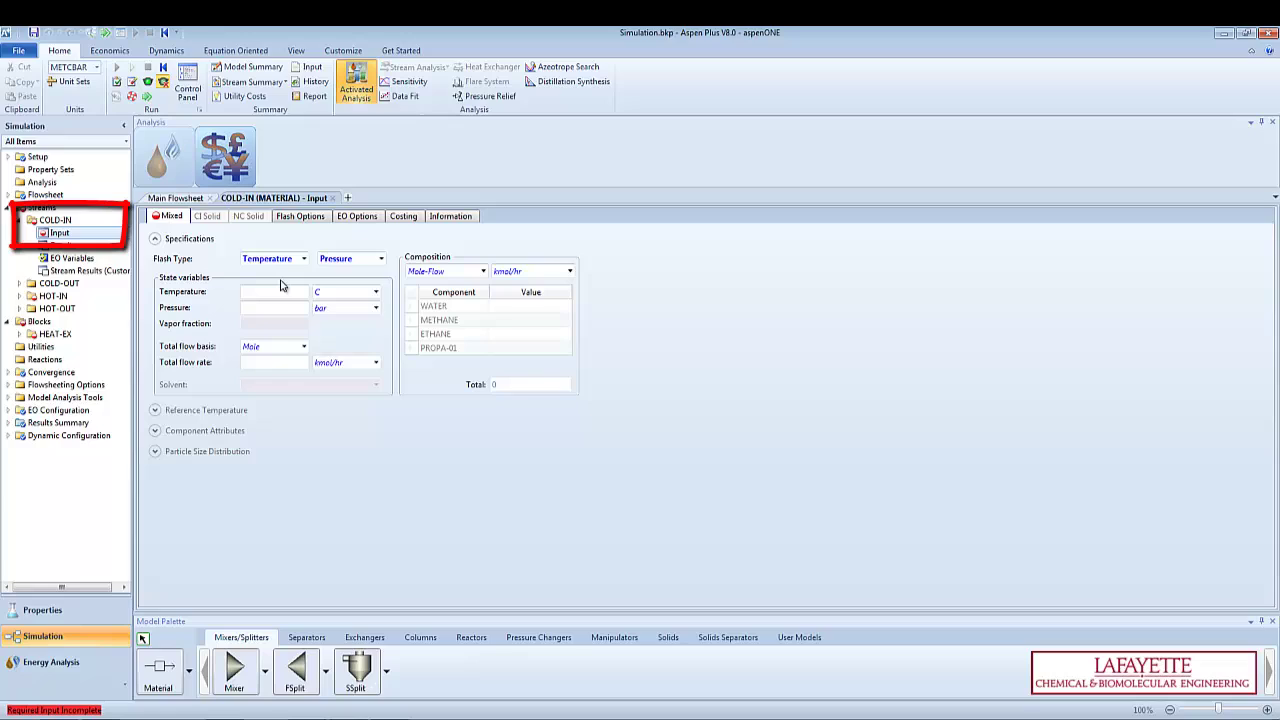
Set COLD-IN to 20 C, 1 bar and a 500 kg/hr mass total flow
left_click(274, 292)
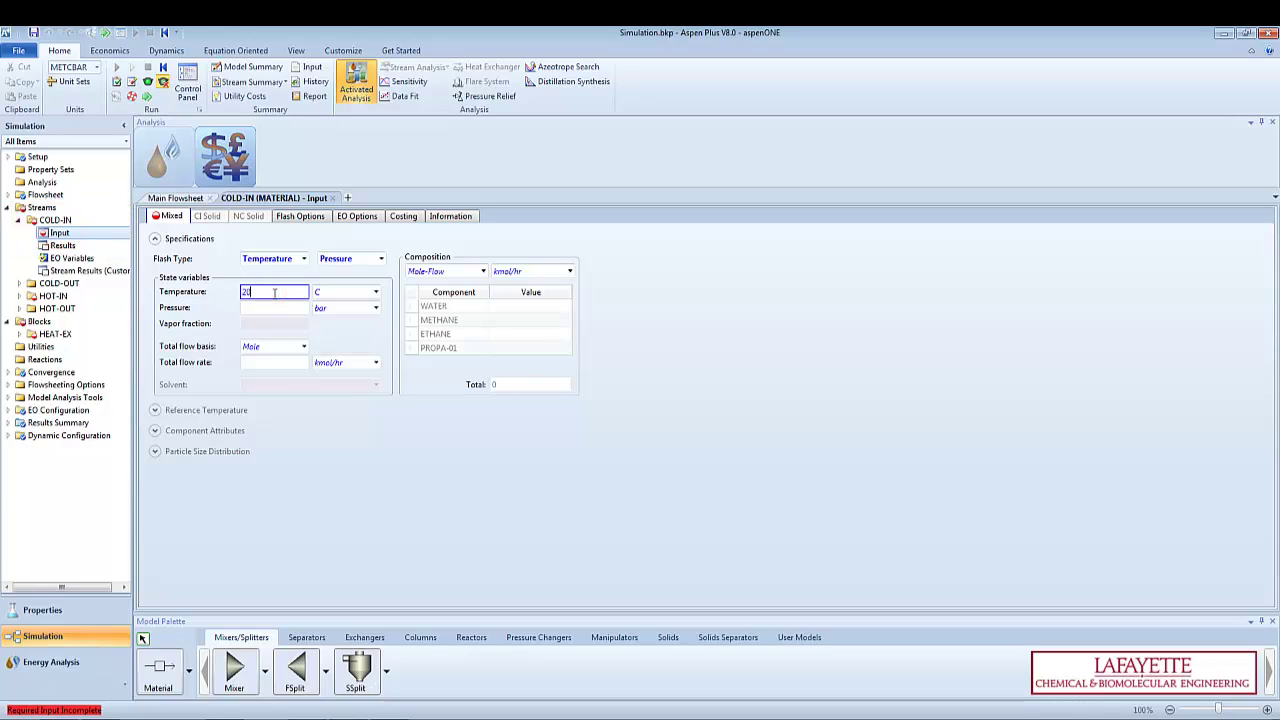
left_click(272, 309)
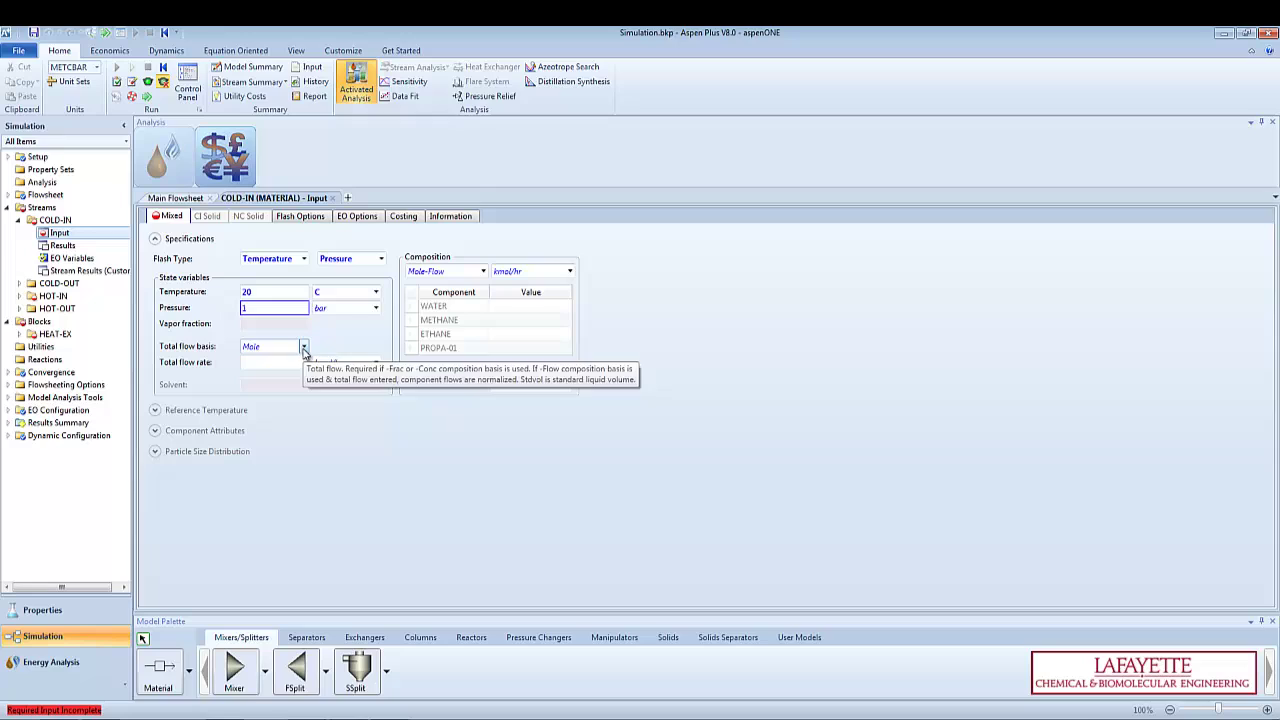
left_click(302, 347)
left_click(289, 360)
left_click(287, 362)
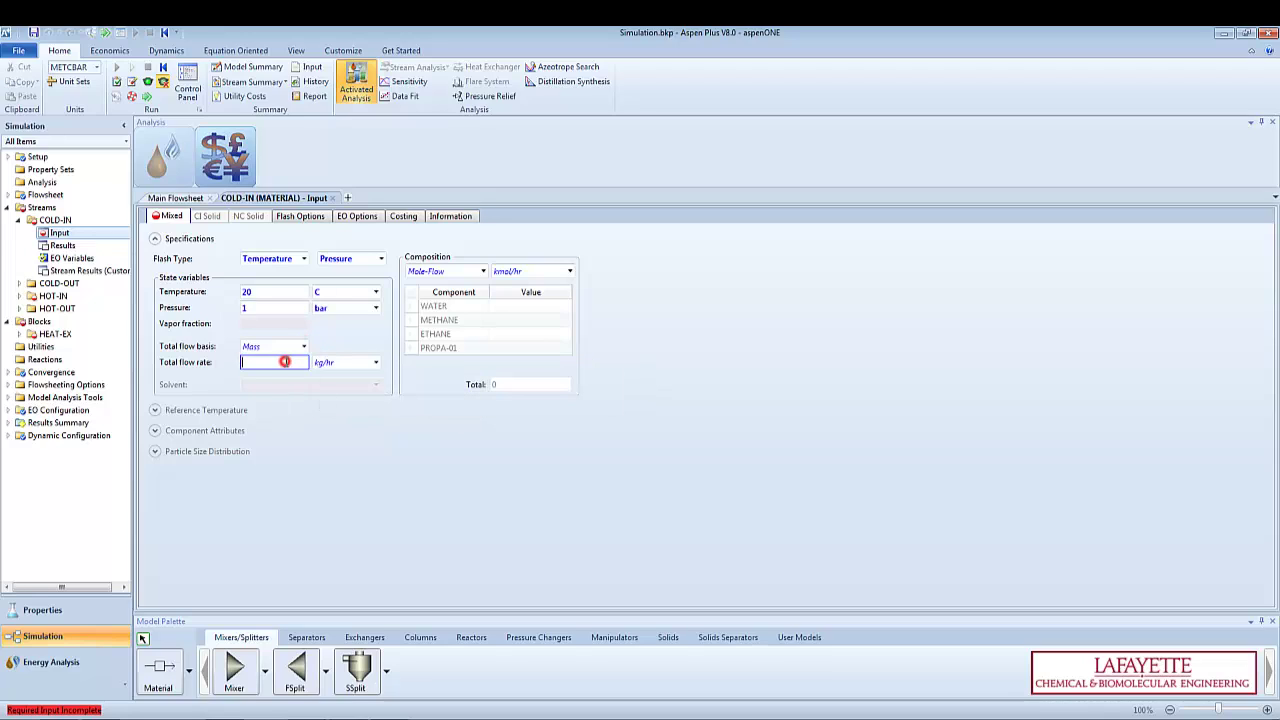
left_click(492, 478)
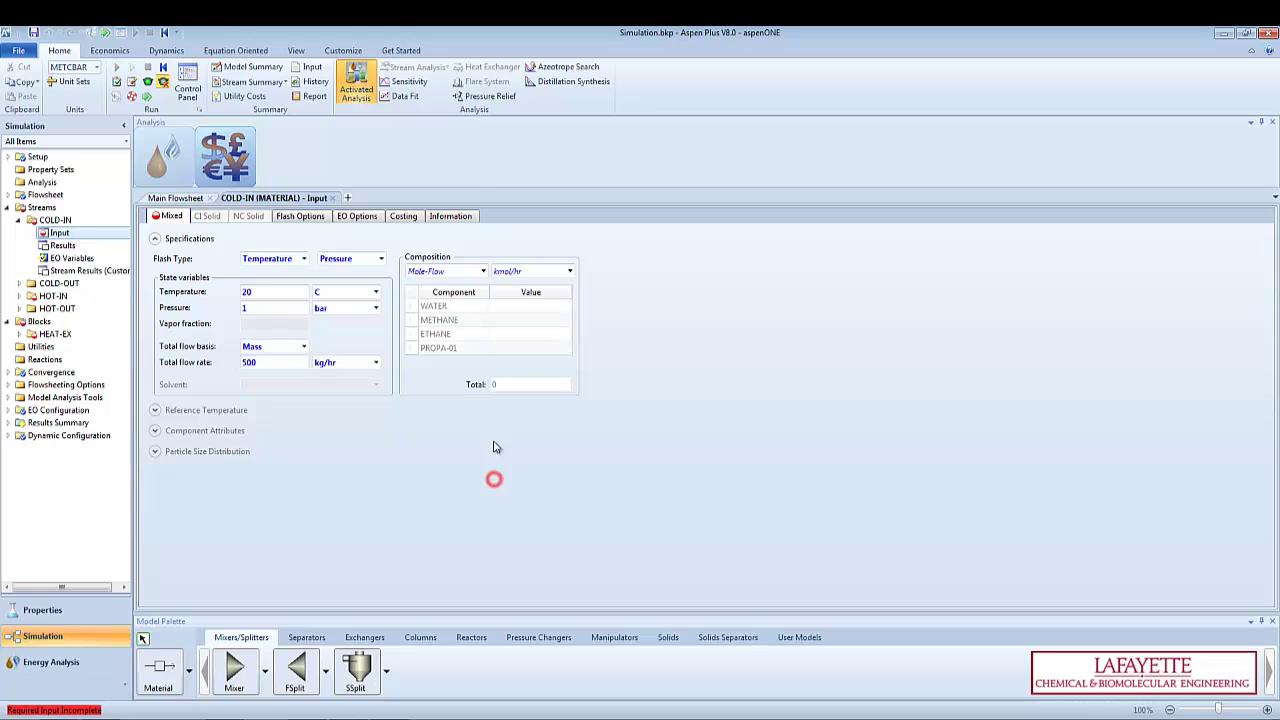
Specify the COLD-IN composition as 500 kg/hr of WATER on a mass-flow basis
left_click(482, 272)
left_click(428, 284)
left_click(500, 305)
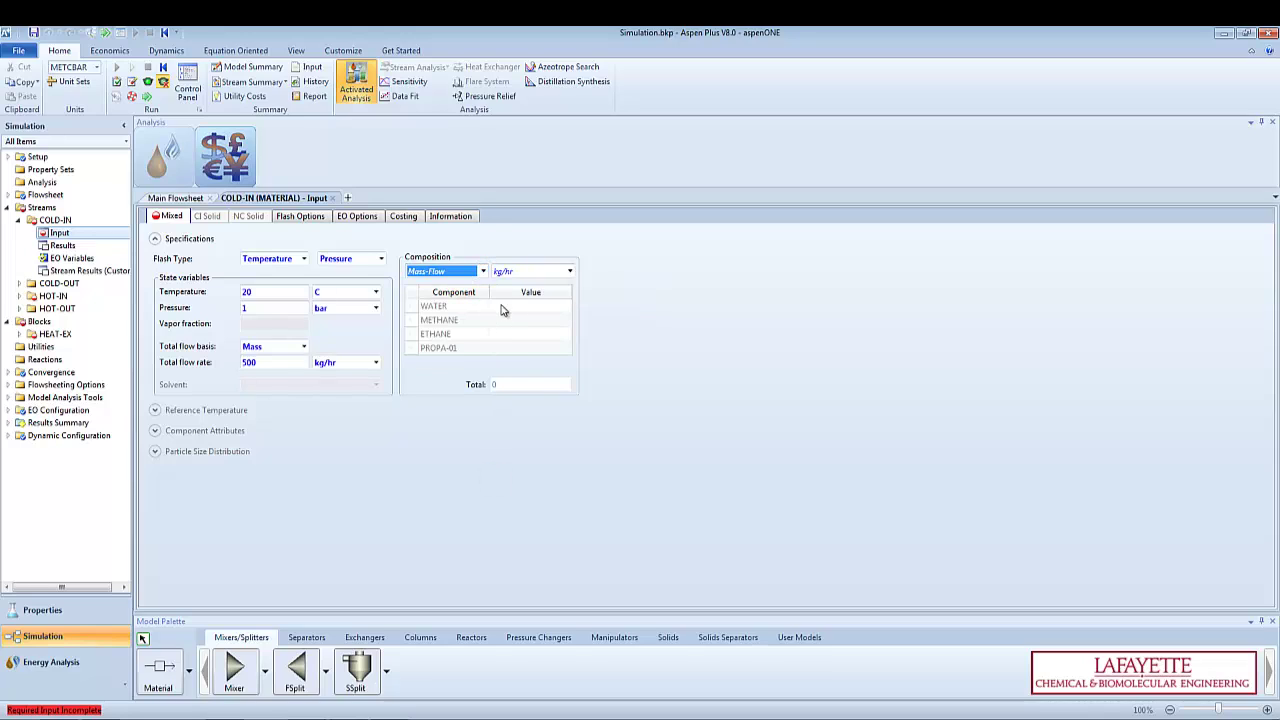
type("500")
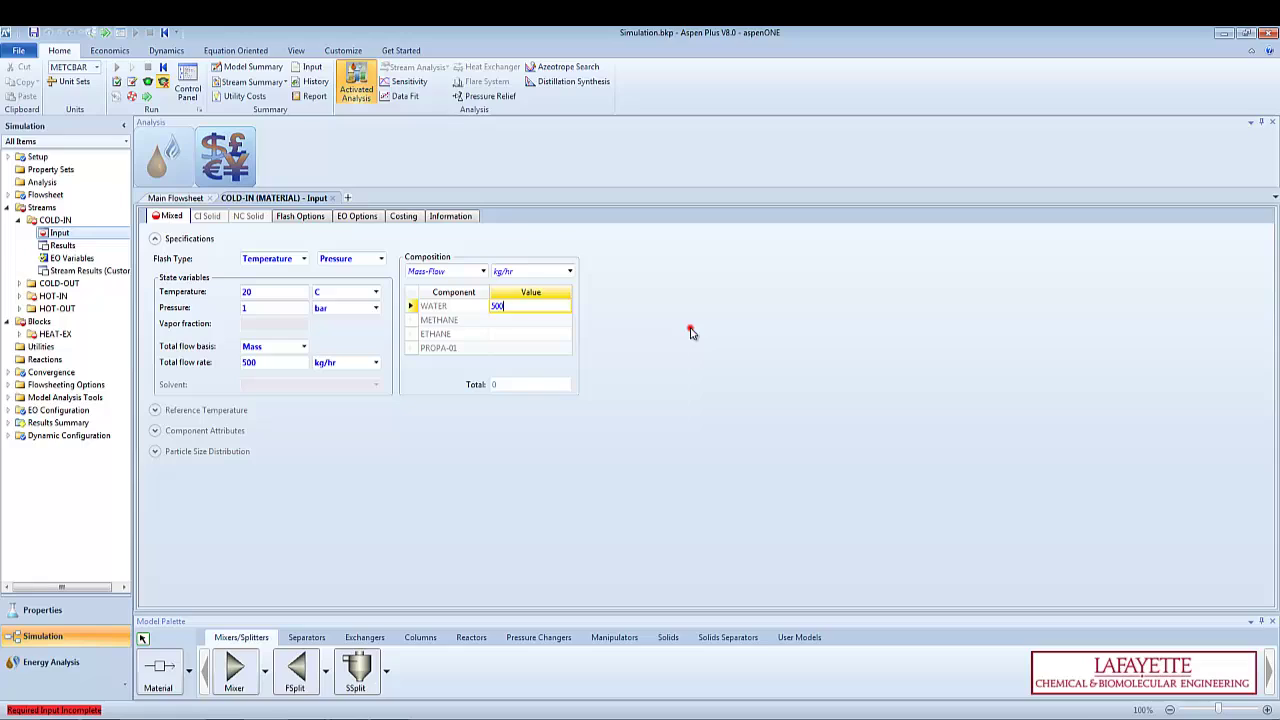
left_click(690, 331)
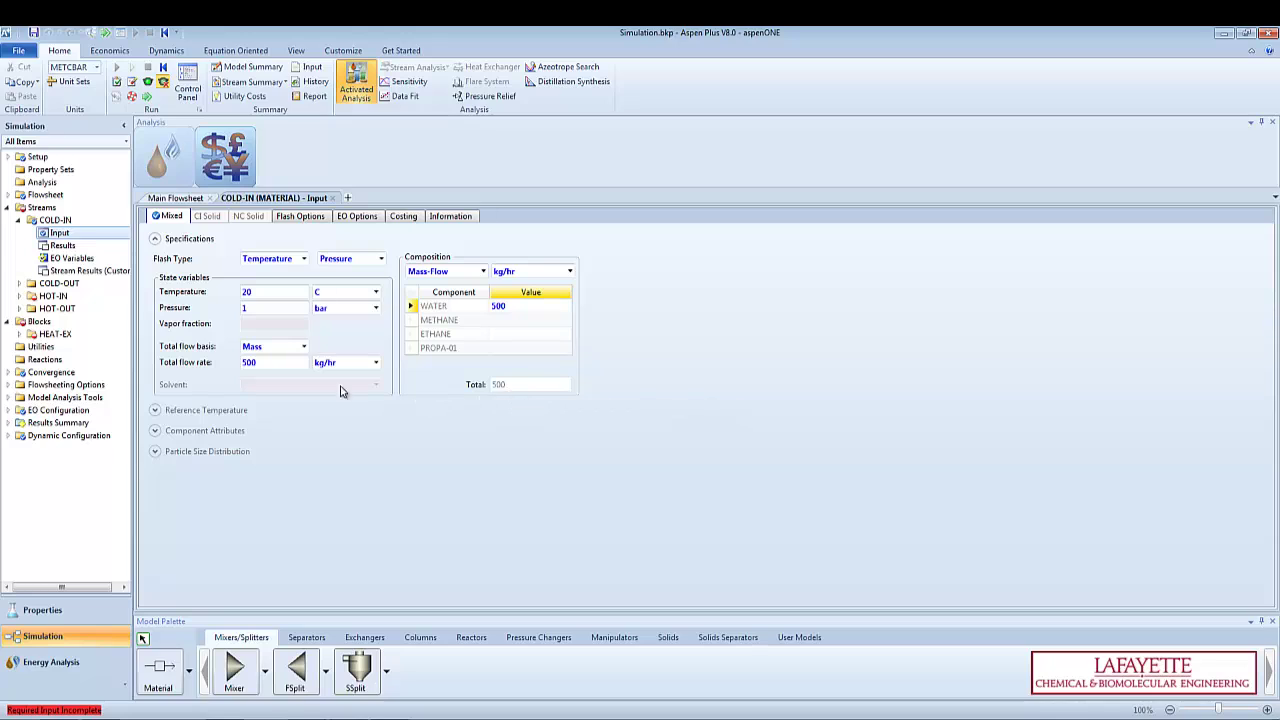
Set HOT-IN to 200 C, 1 bar and a 1000 kg/hr mass total flow
left_click(145, 98)
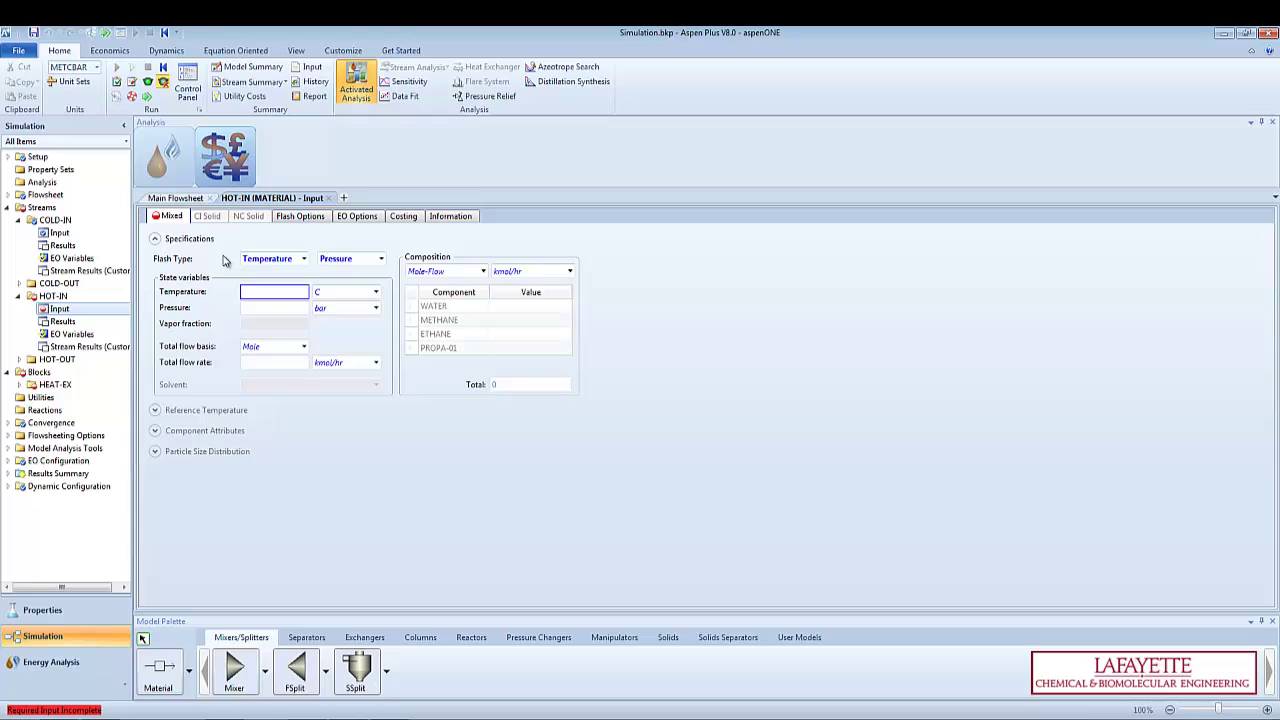
left_click(272, 310)
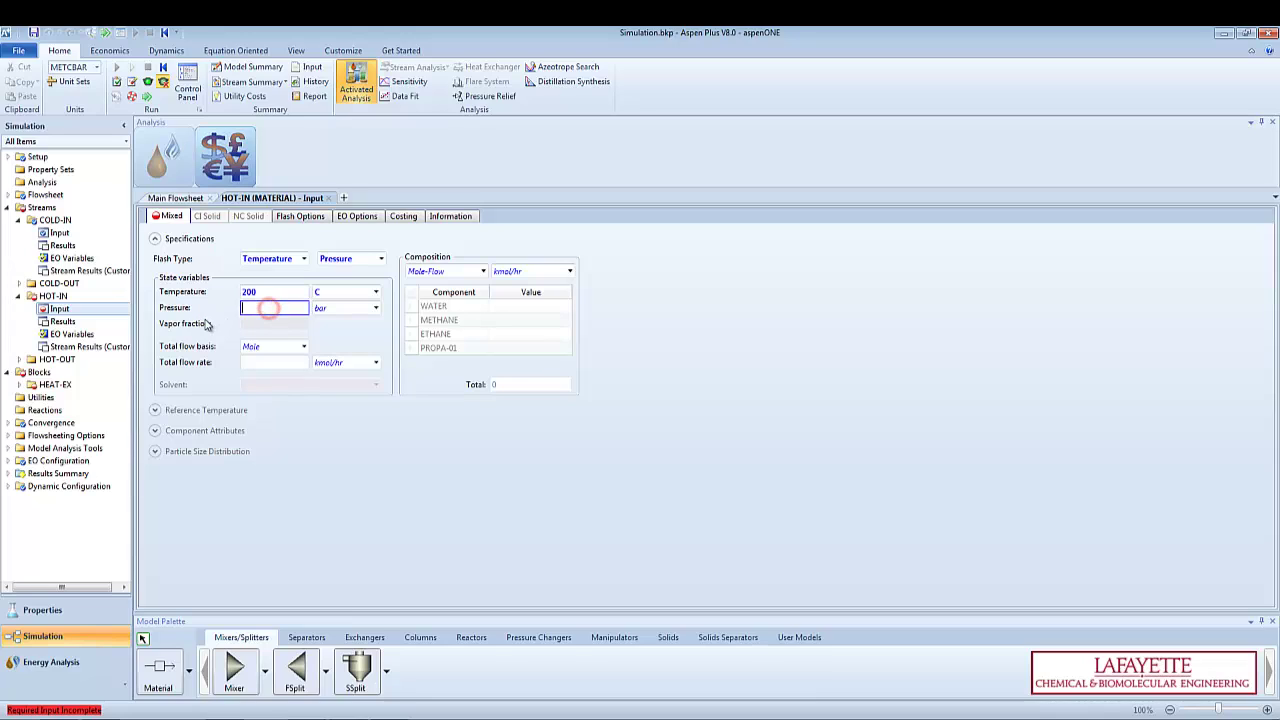
left_click(304, 346)
left_click(272, 361)
key("Tab")
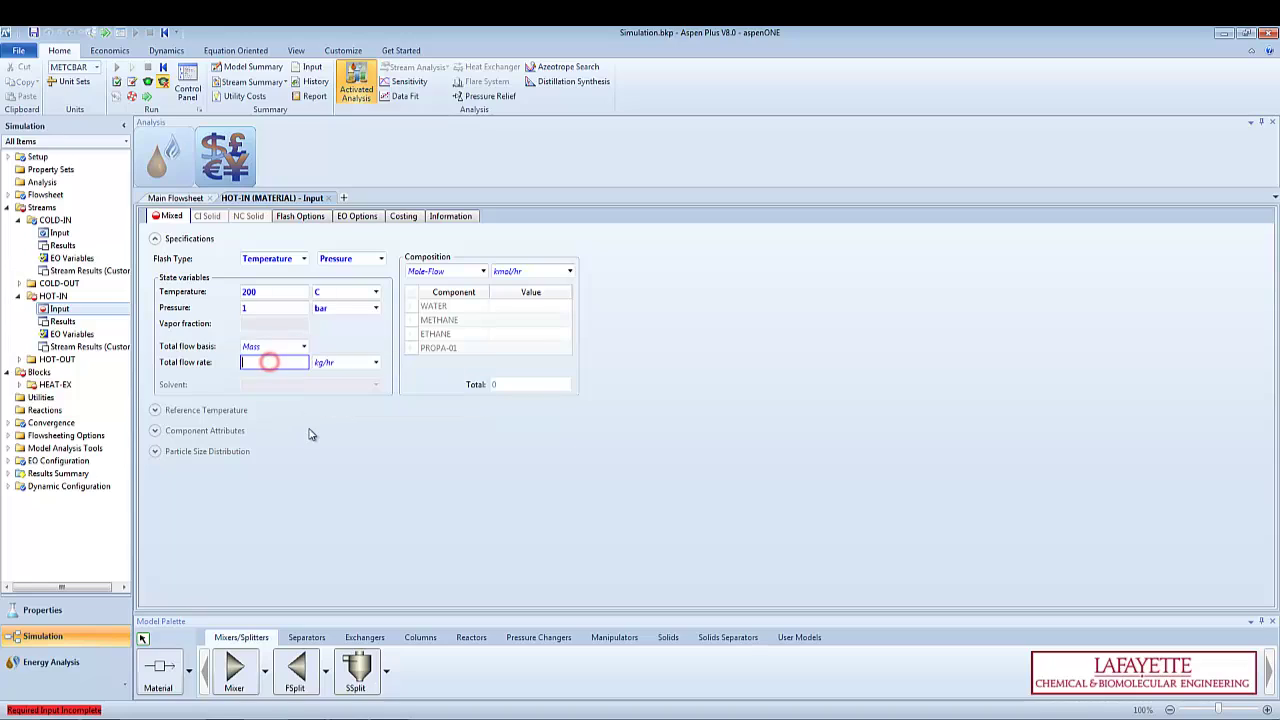
type("1000")
left_click(309, 434)
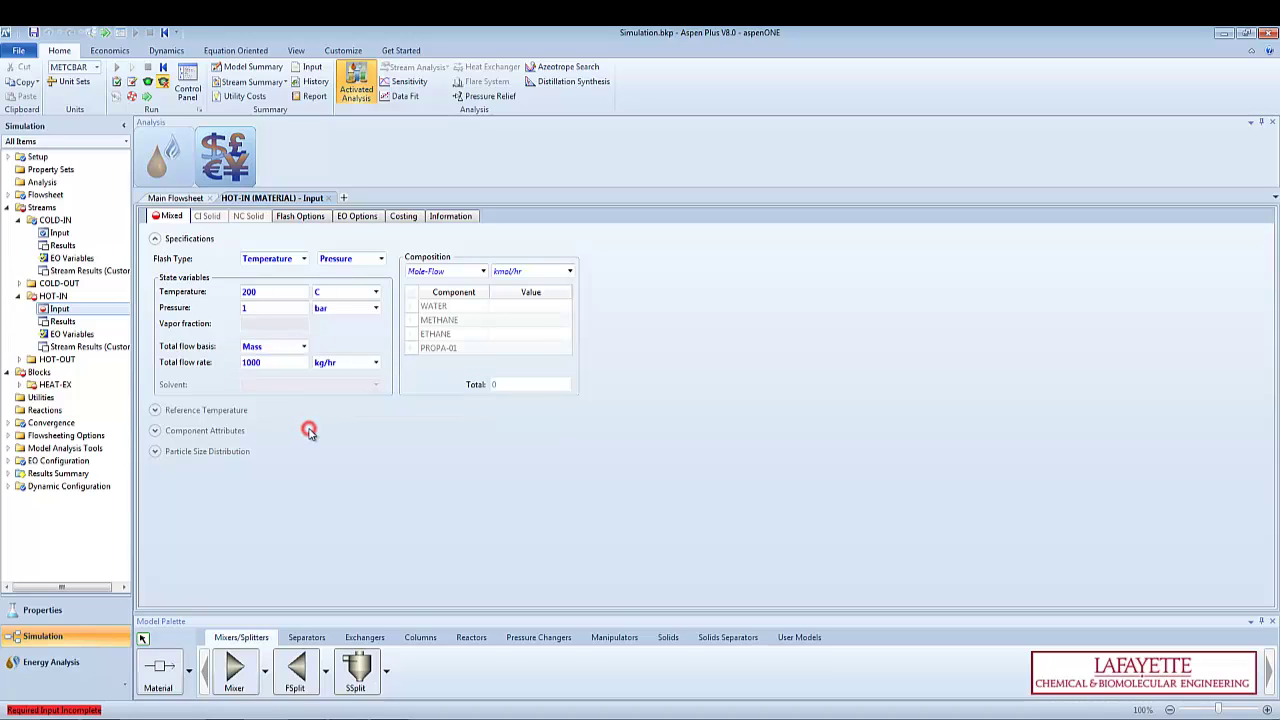
Give HOT-IN mass fractions of 0.5 METHANE, 0.3 ETHANE and 0.2 PROPA-01
left_click(484, 271)
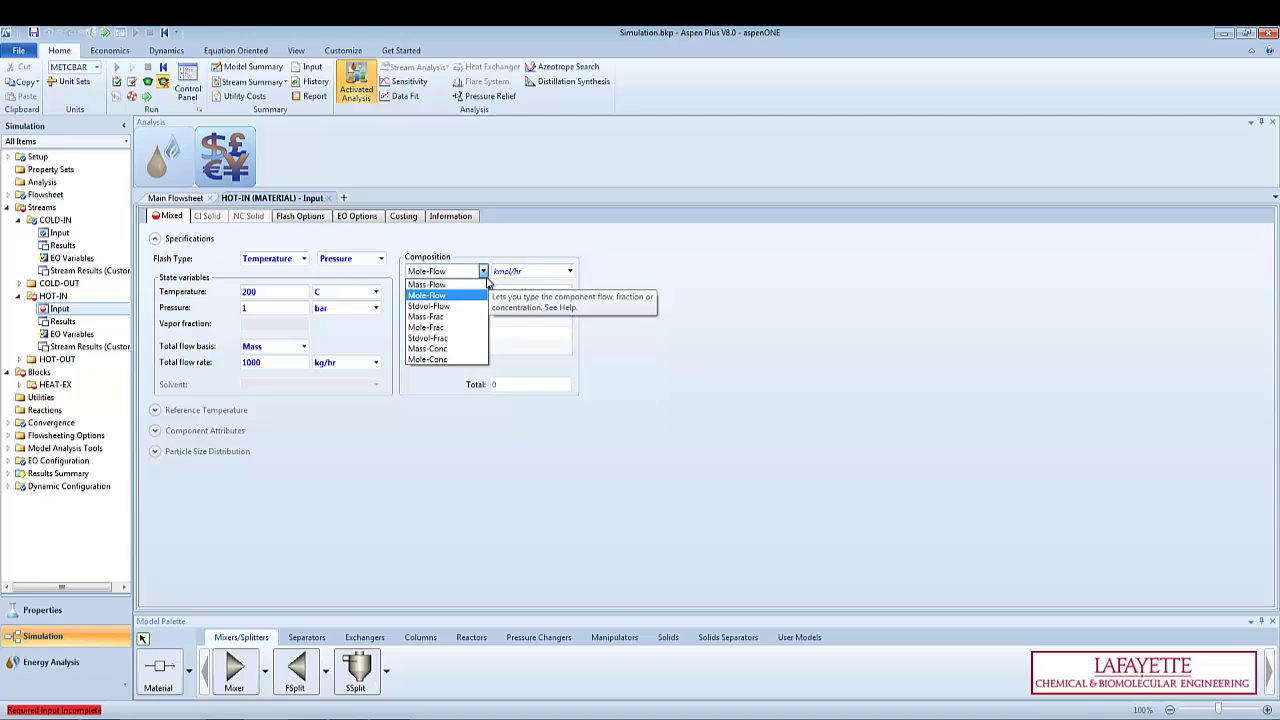
left_click(455, 317)
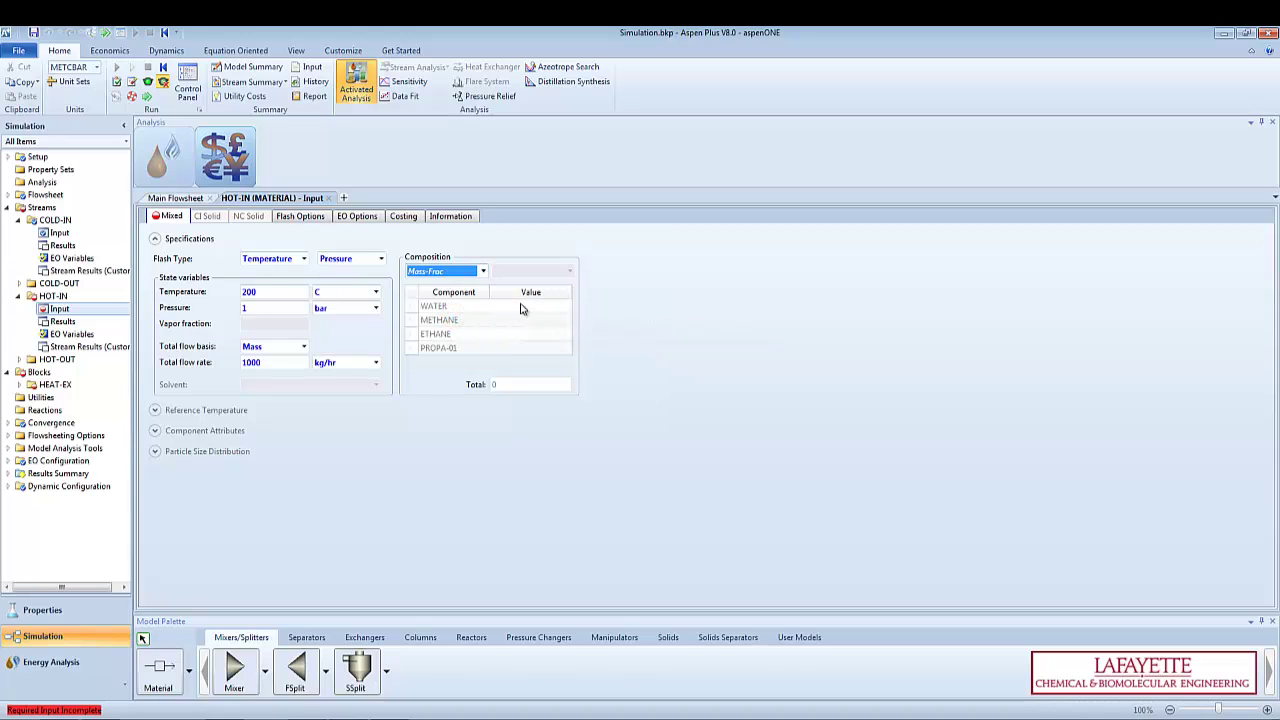
left_click(520, 306)
key("Down")
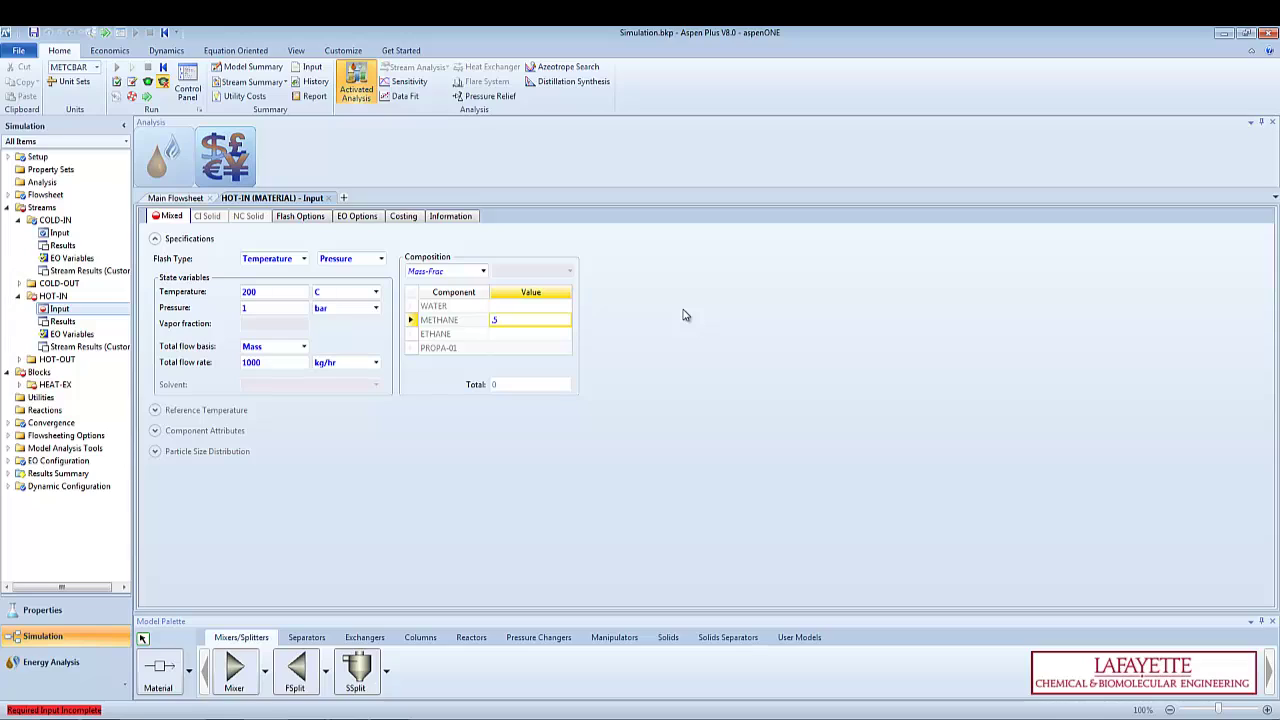
type(".5")
left_click(539, 333)
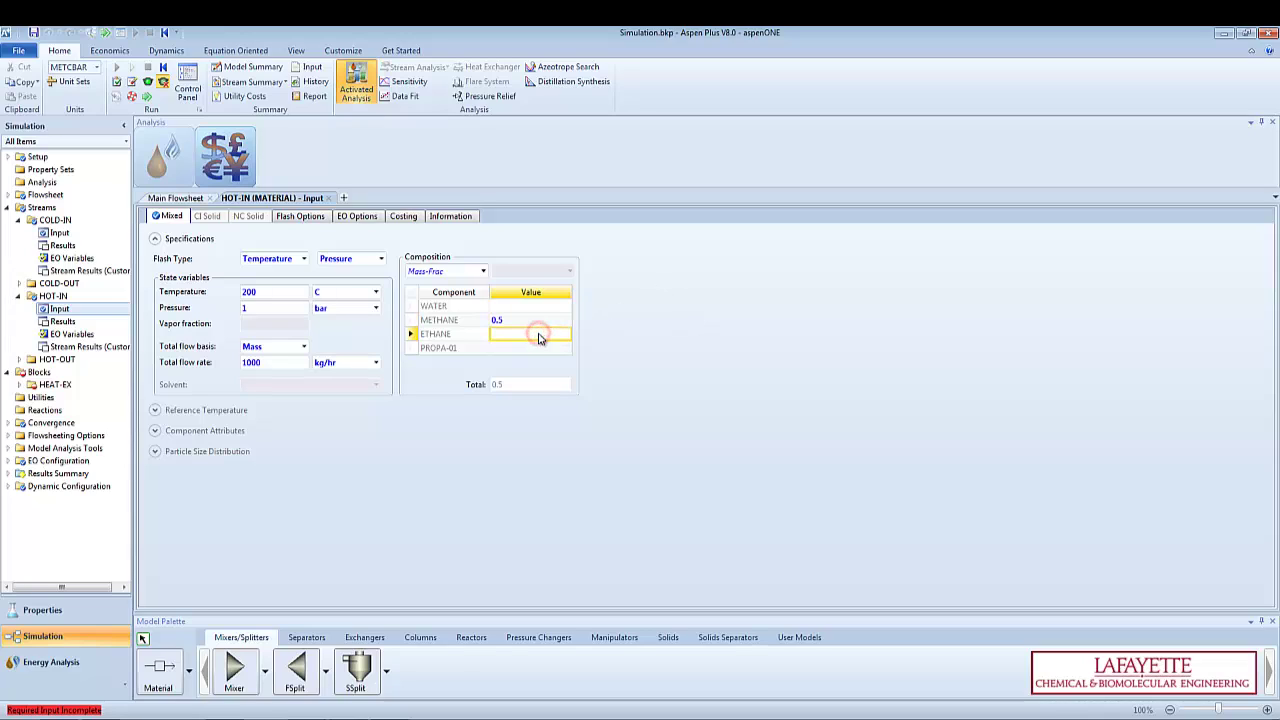
type(".3")
left_click(533, 347)
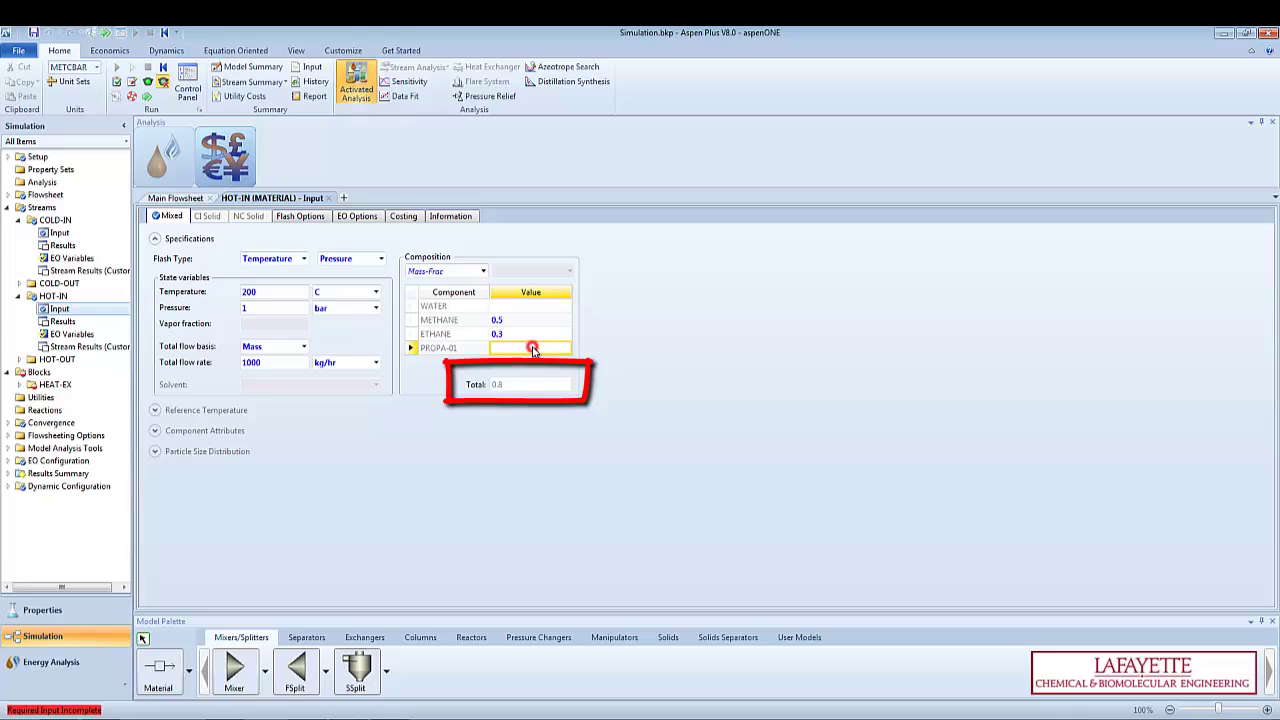
type(".2")
left_click(586, 446)
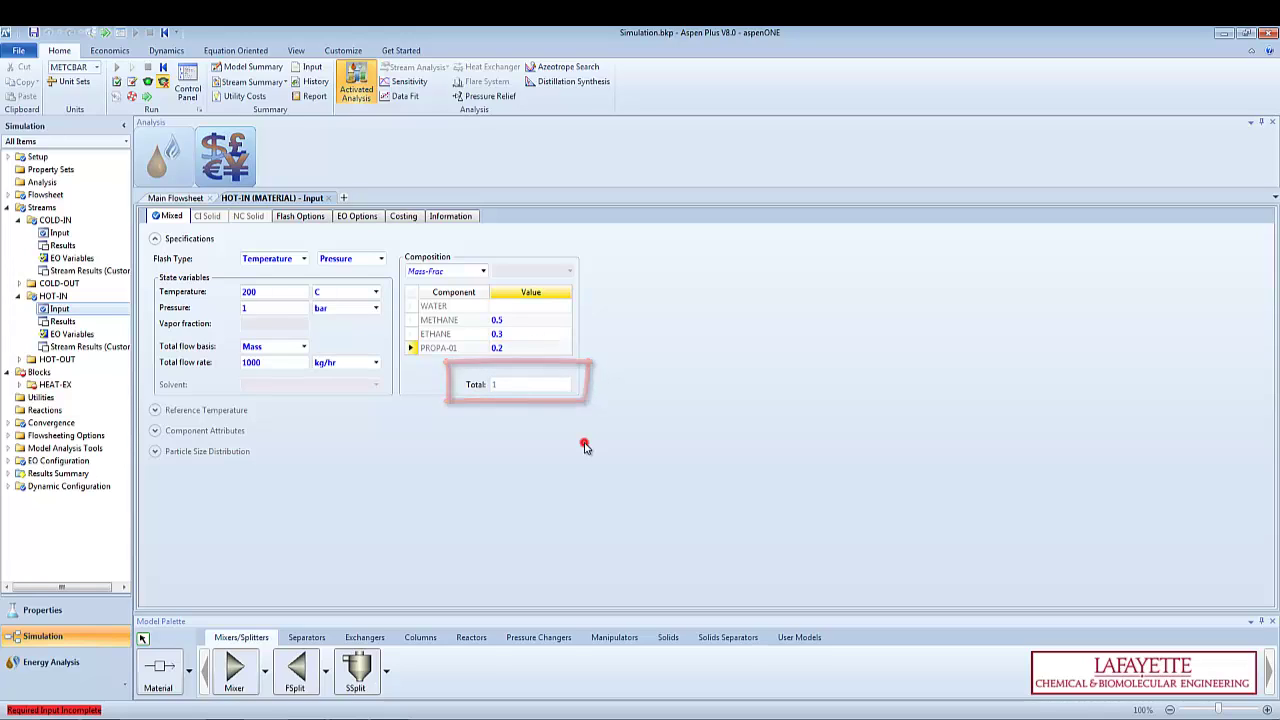
Make HEAT-EX a Design exchanger with a 100 C hot stream outlet temperature
left_click(143, 100)
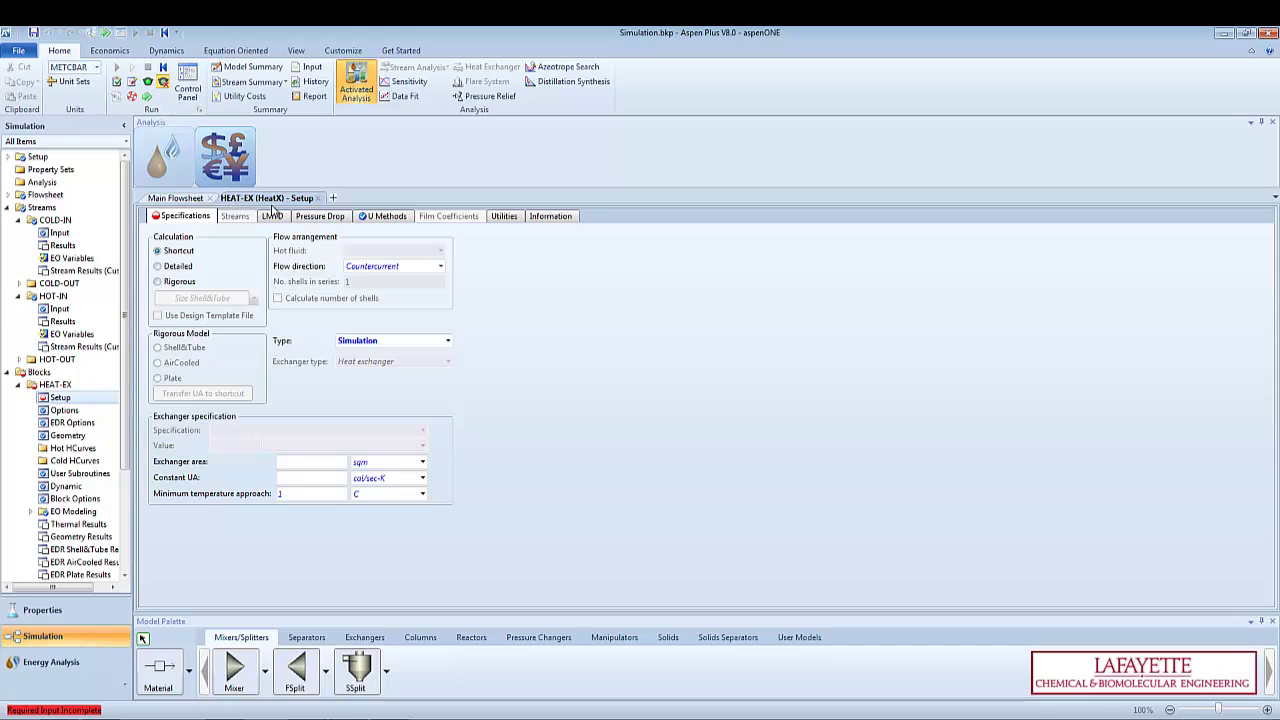
left_click(446, 341)
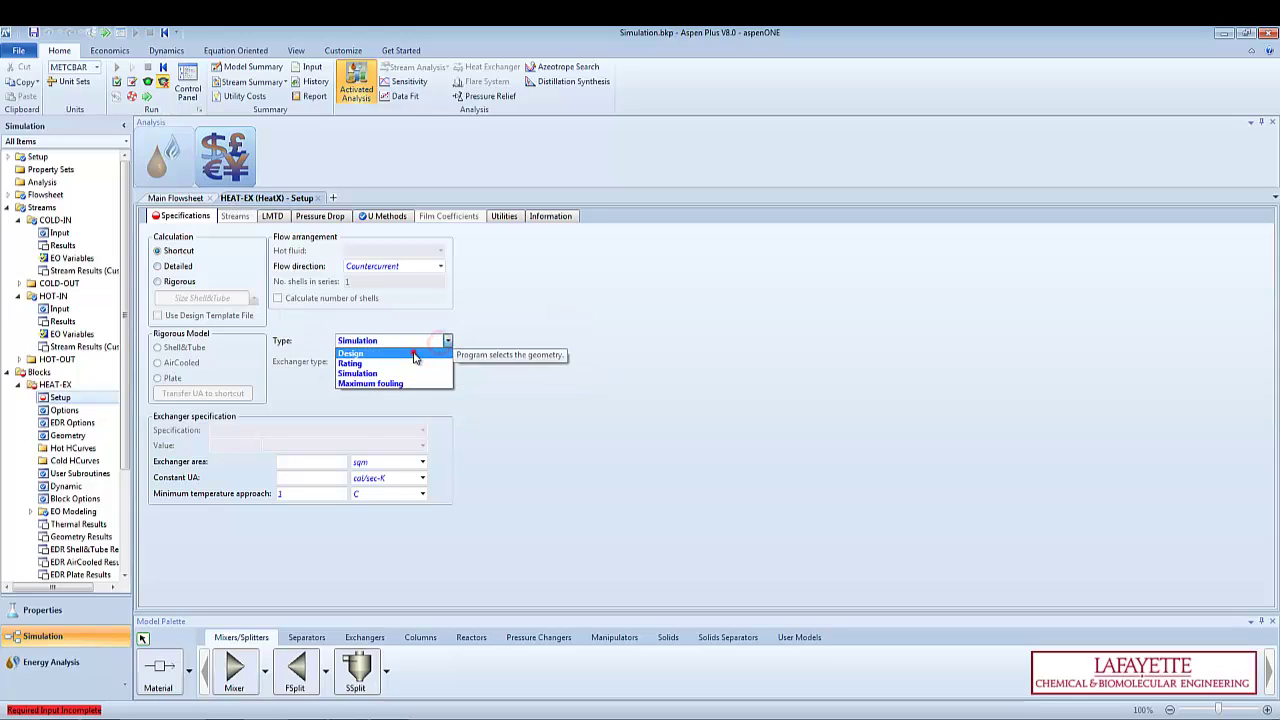
left_click(415, 353)
left_click(424, 429)
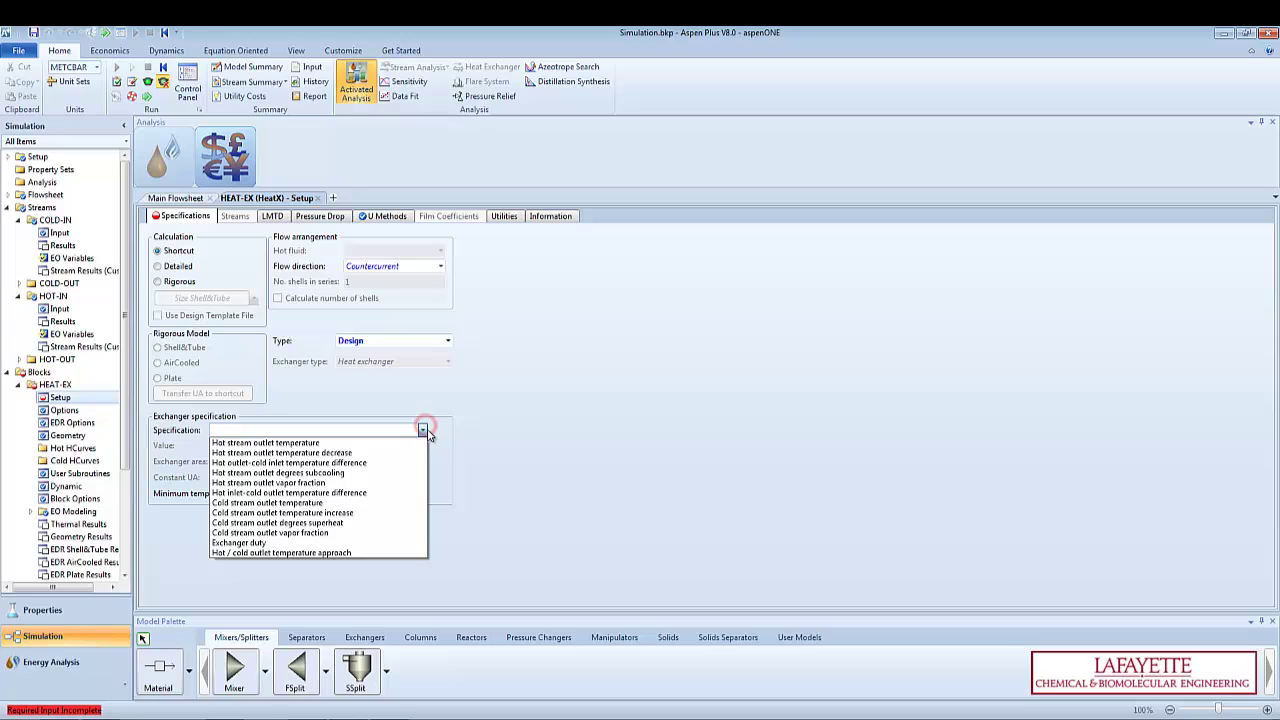
left_click(385, 442)
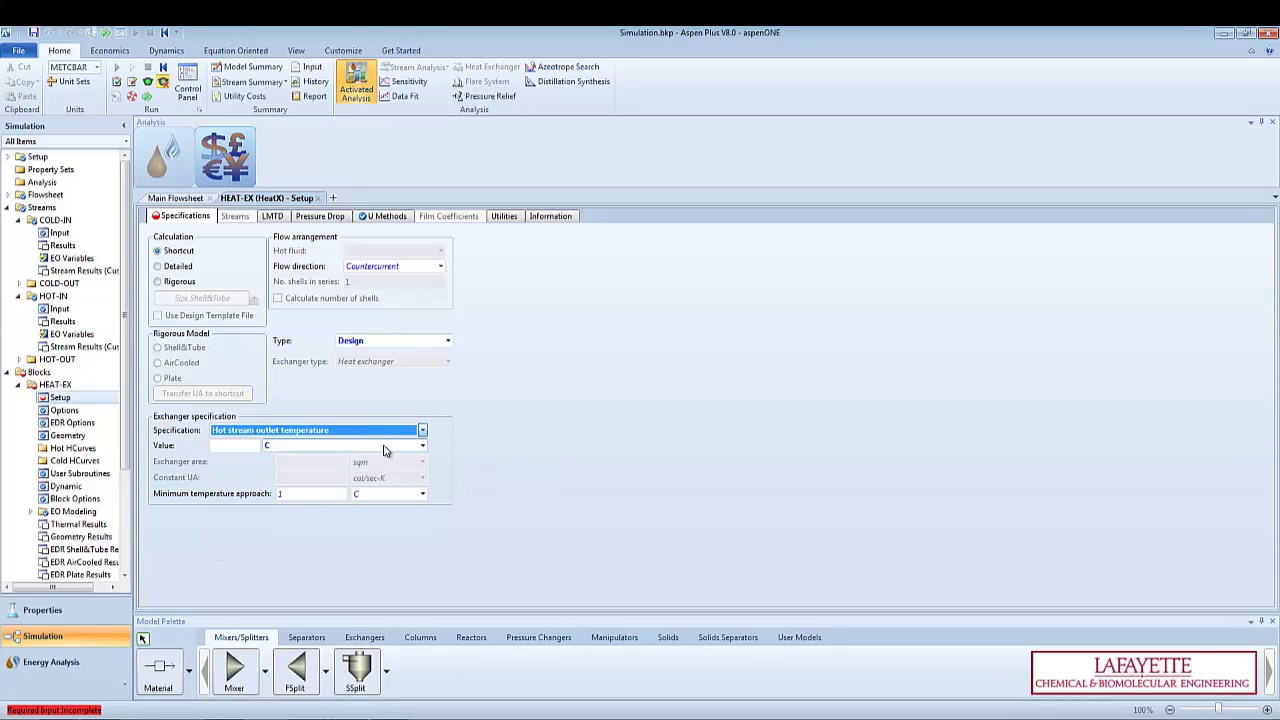
left_click(238, 446)
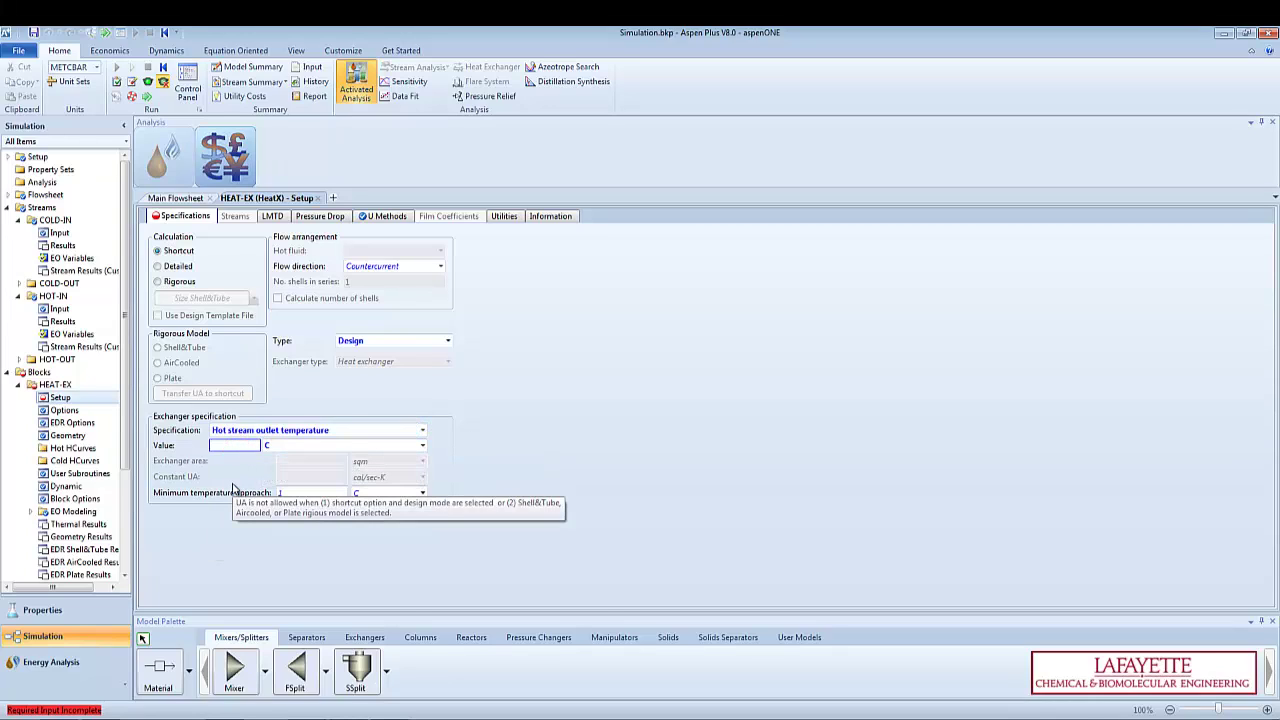
type("100")
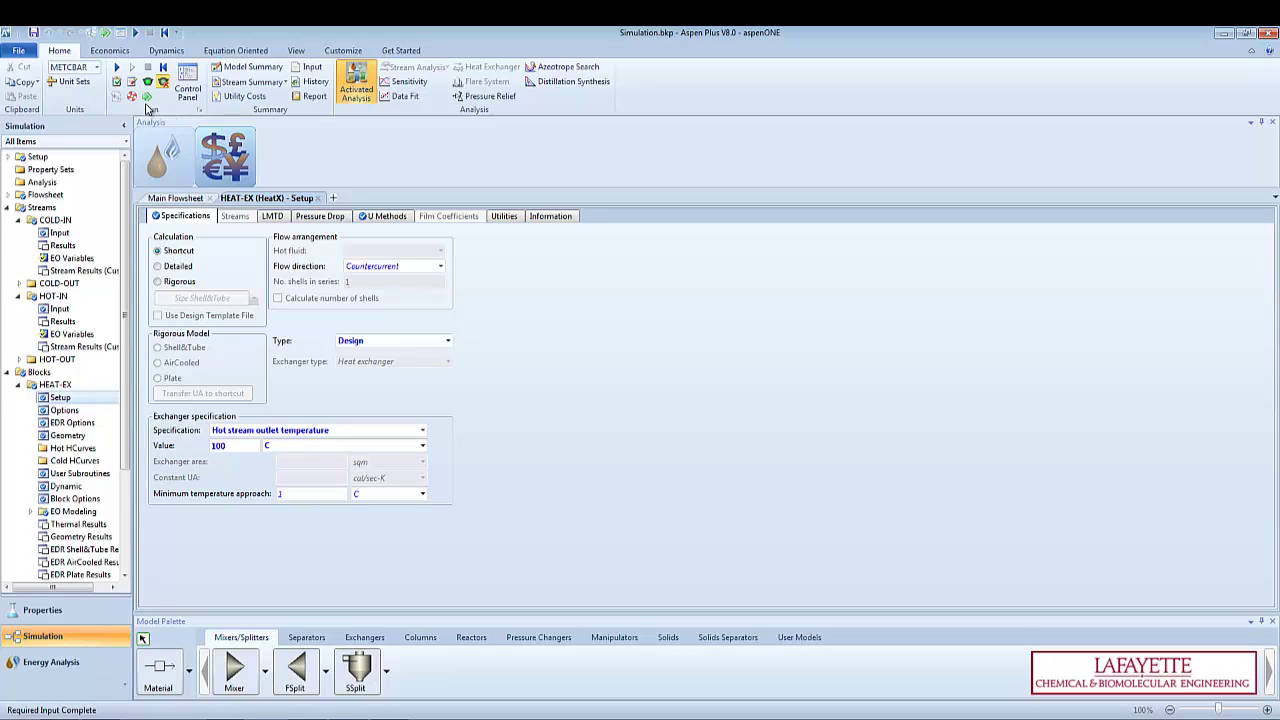
Run the simulation to convergence and dismiss the Economic Analysis suggestion
left_click(147, 98)
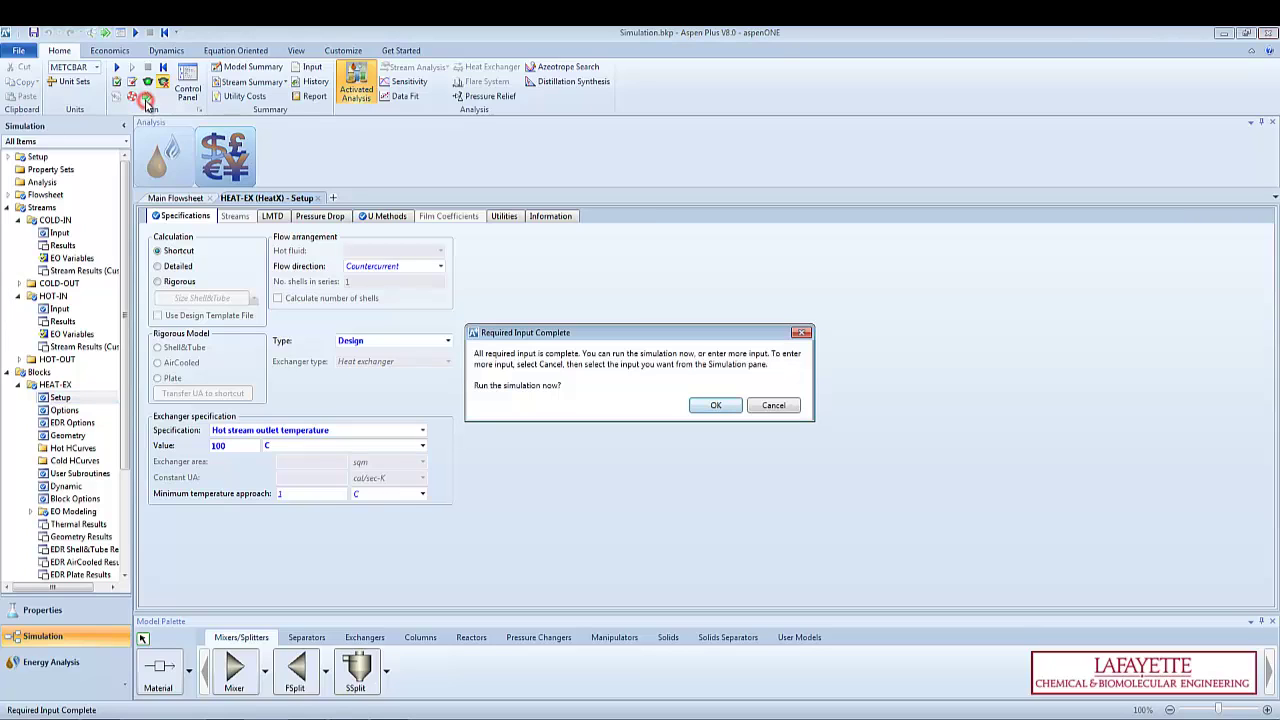
left_click(714, 407)
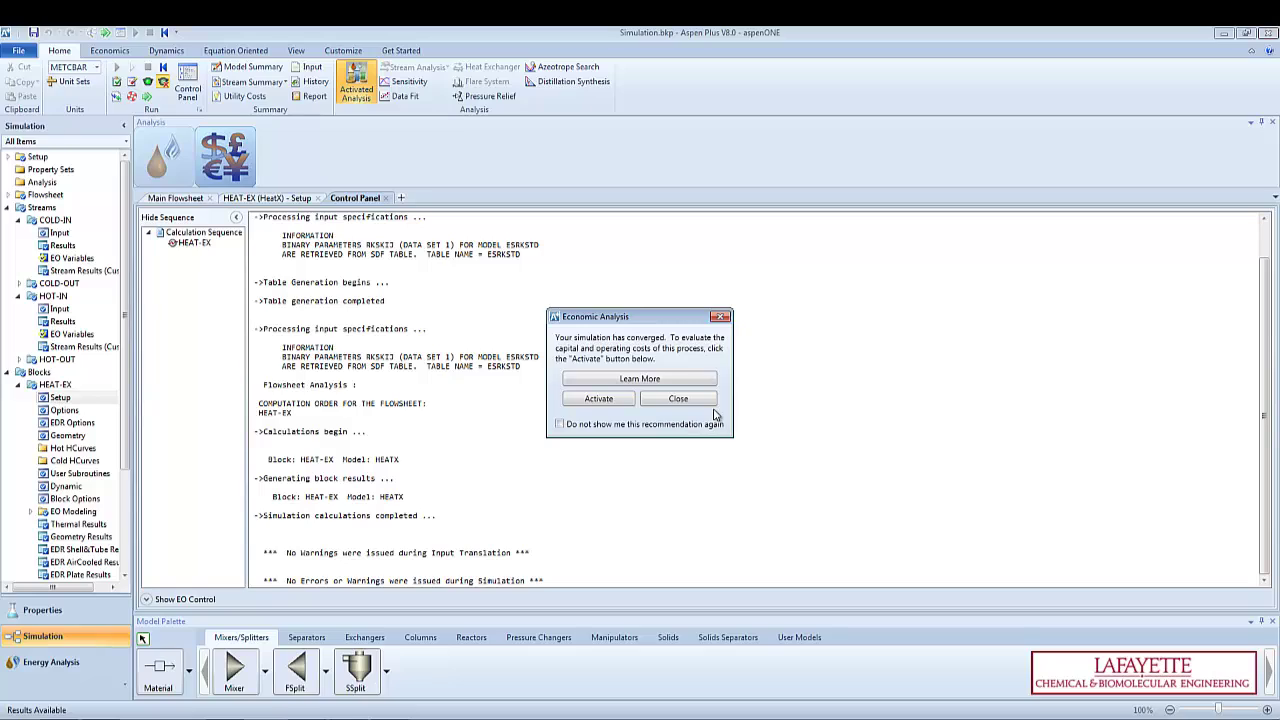
left_click(695, 400)
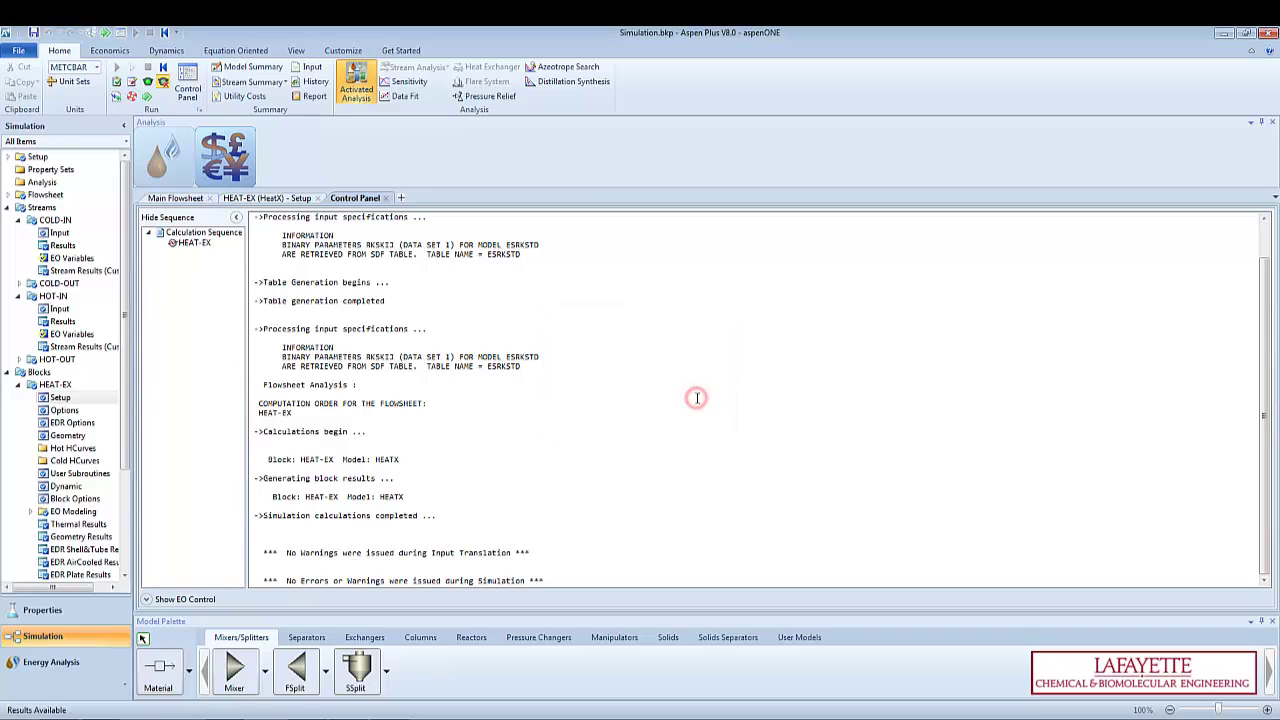